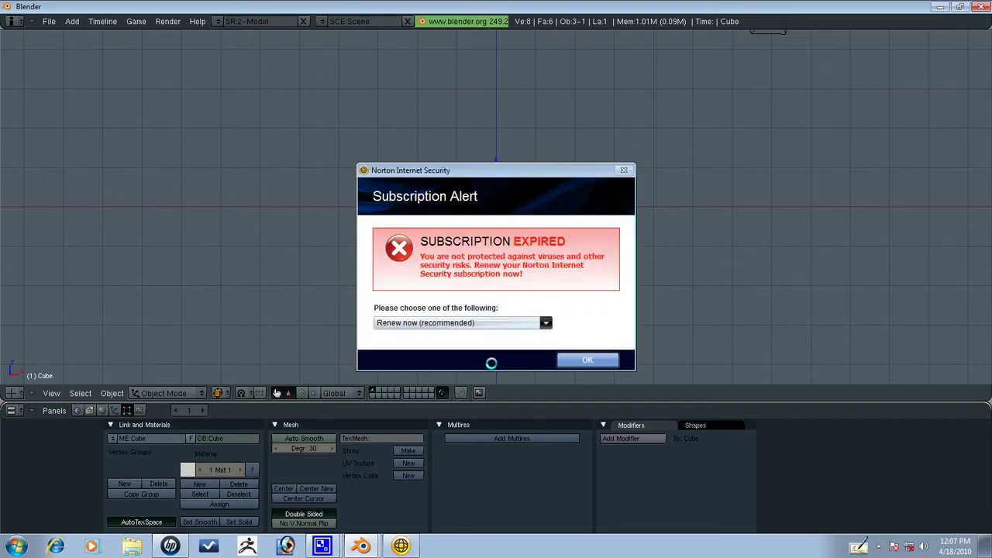
# Set the Norton subscription alert to 'Remind me later' and dismiss it.
pyautogui.click(524, 324)
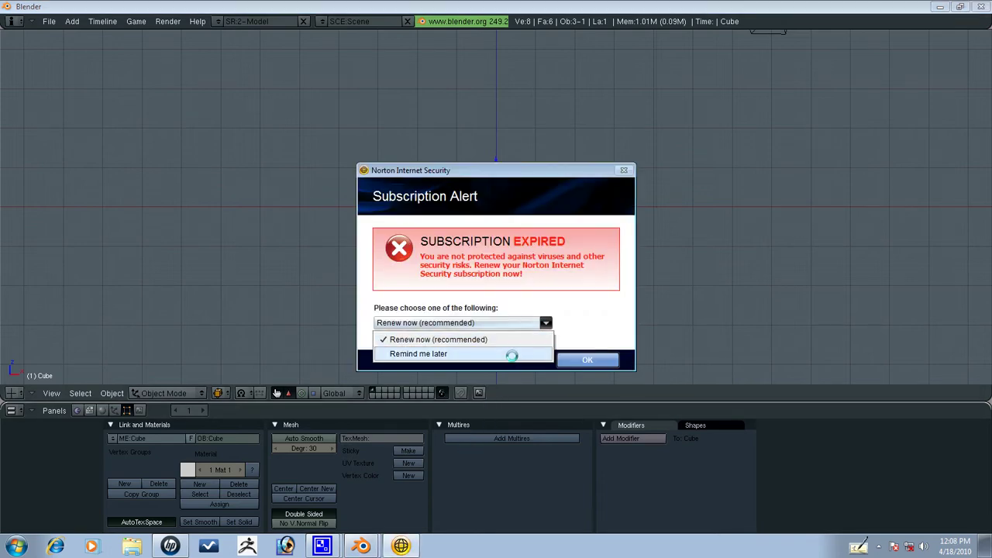
pyautogui.click(511, 354)
pyautogui.click(563, 361)
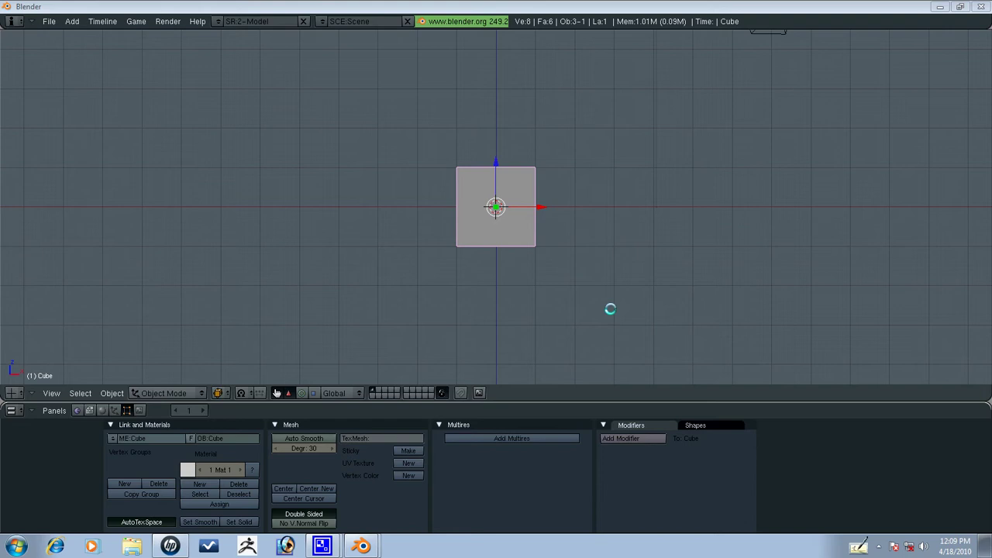
pyautogui.moveTo(470, 259); pyautogui.dragTo(505, 243, button='middle')
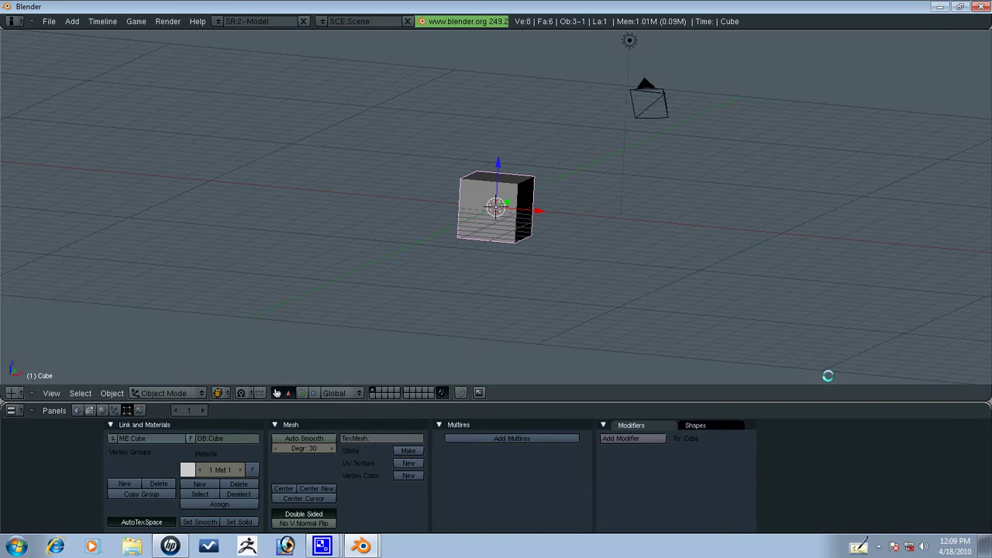
# Hide the grid floor and the red X and green Y axis lines in the viewport.
pyautogui.press('KP_1')
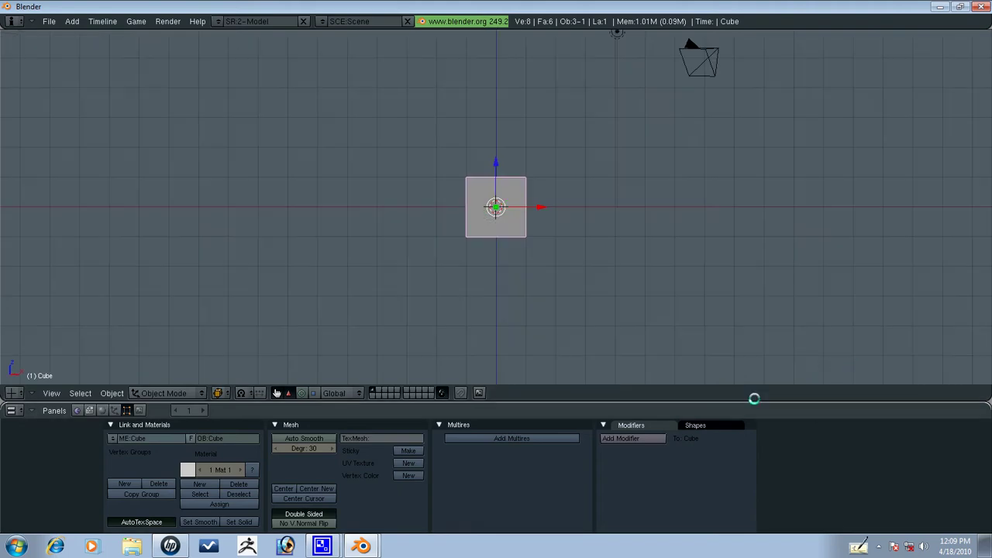
pyautogui.moveTo(430, 108); pyautogui.dragTo(409, 137, button='middle')
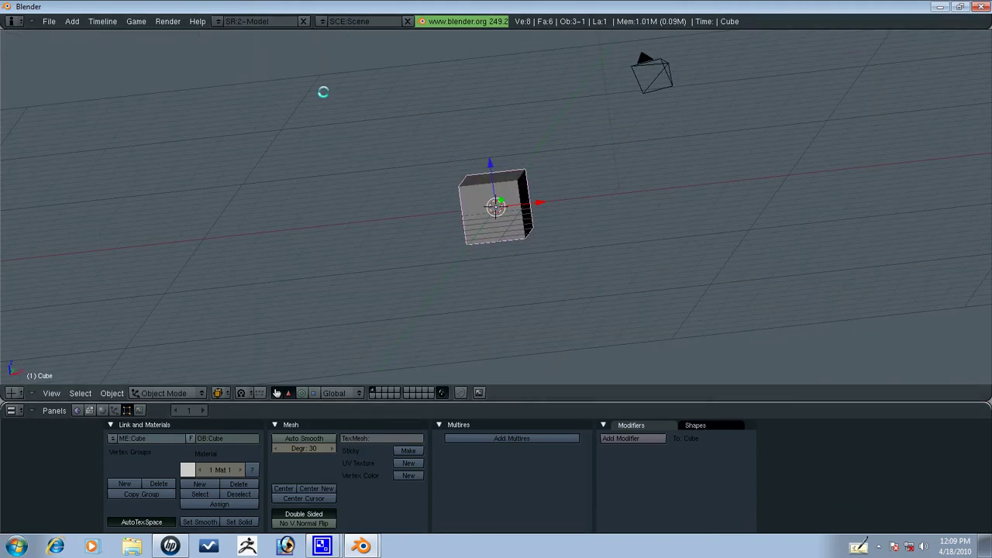
pyautogui.moveTo(237, 259); pyautogui.dragTo(372, 318, button='middle')
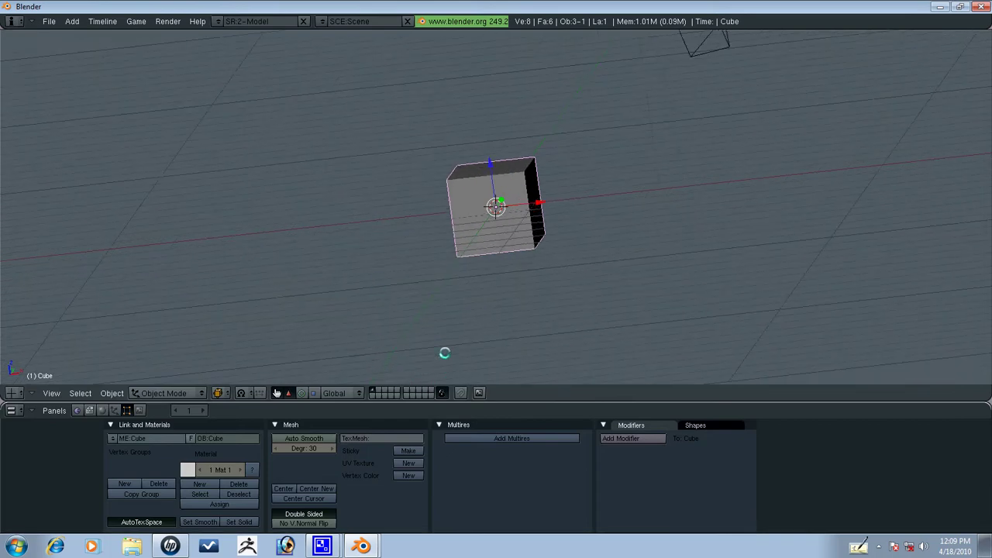
pyautogui.click(53, 391)
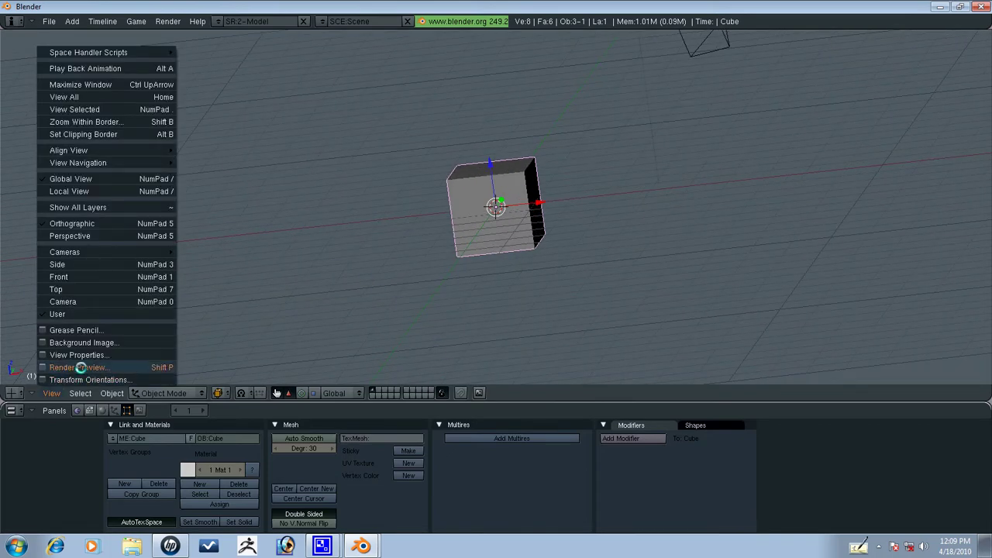
pyautogui.click(76, 355)
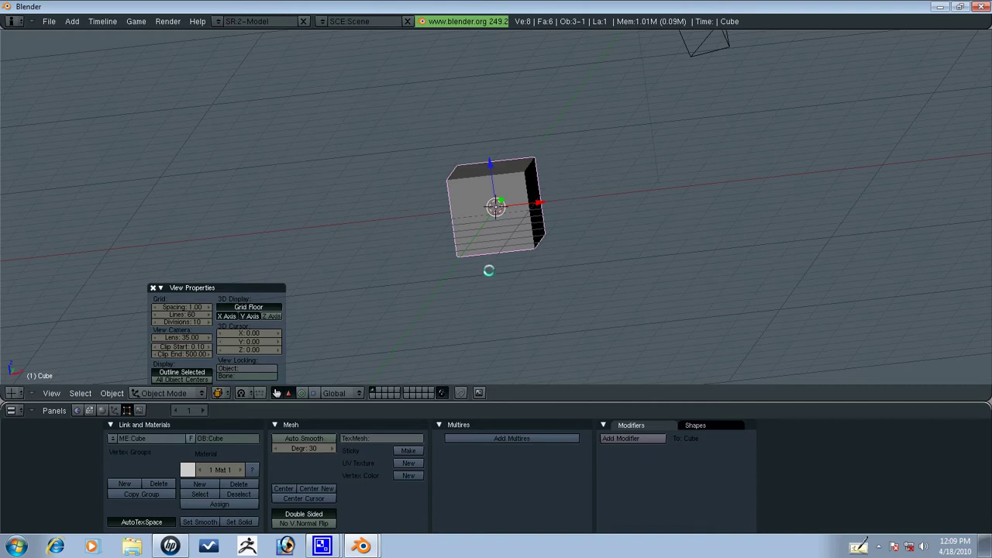
pyautogui.click(244, 317)
pyautogui.click(227, 316)
pyautogui.click(248, 306)
pyautogui.scroll(-3, 527, 194)
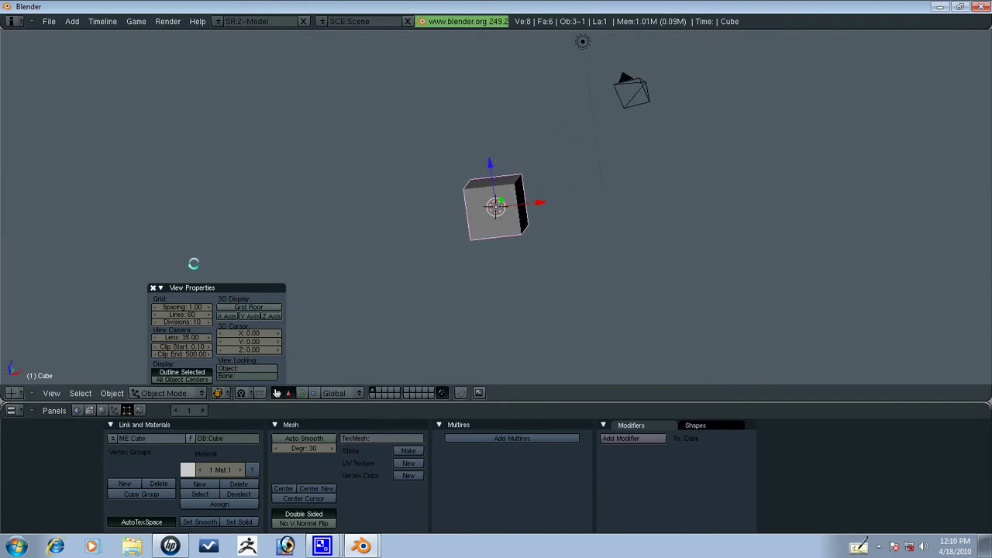
pyautogui.click(154, 288)
pyautogui.press('KP_1')
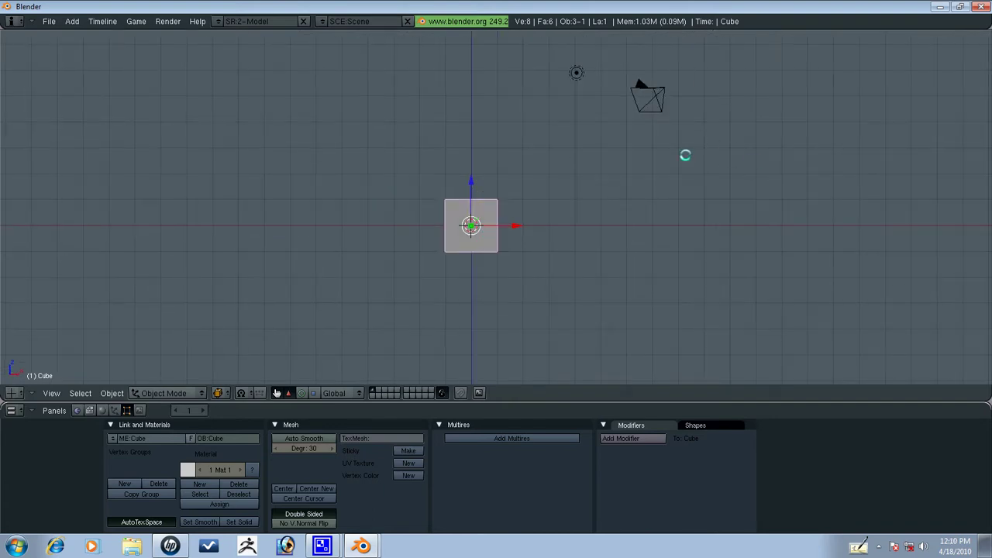
# Erase the camera and spot lamp together, then select the remaining cube.
pyautogui.rightClick(609, 123)
pyautogui.rightClick(606, 113)
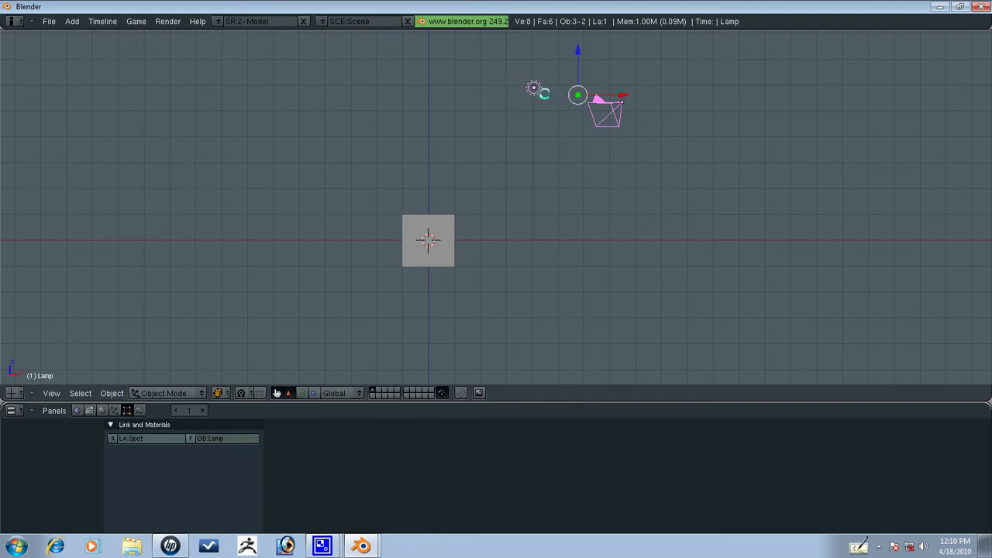
pyautogui.press('x')
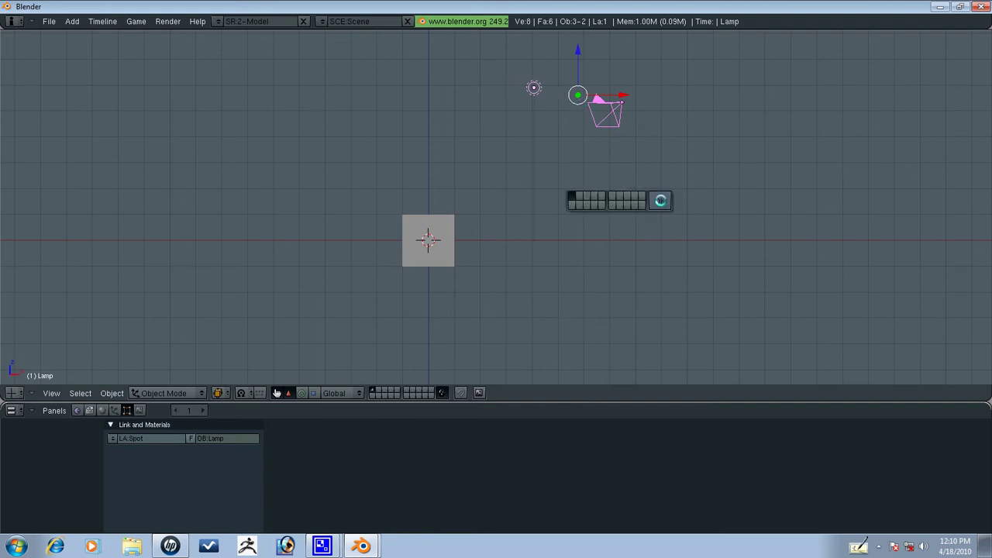
pyautogui.click(660, 201)
pyautogui.scroll(4, 472, 237)
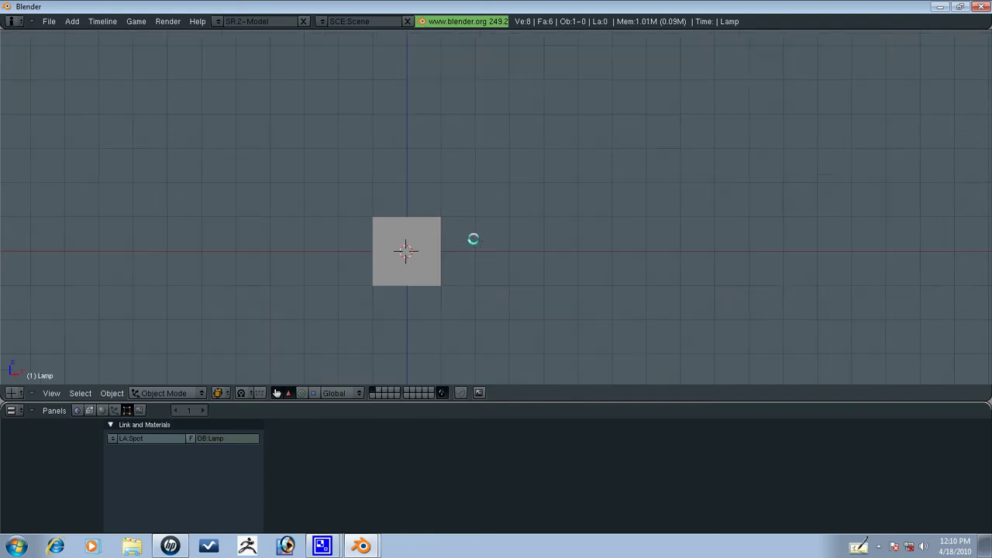
pyautogui.rightClick(362, 281)
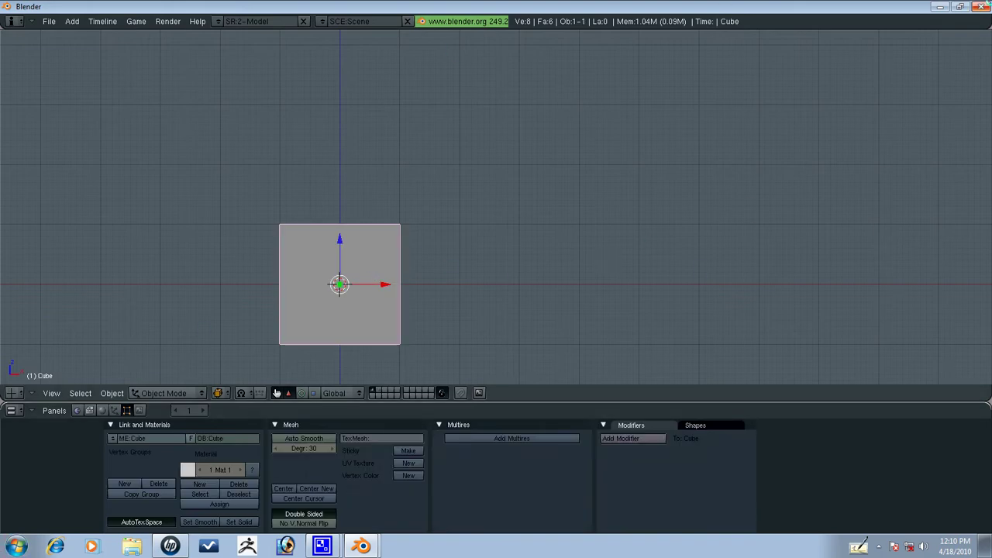
pyautogui.press('KP_5')
# Enter Edit Mode on the cube and subdivide its faces.
pyautogui.moveTo(563, 214); pyautogui.dragTo(431, 147, button='middle')
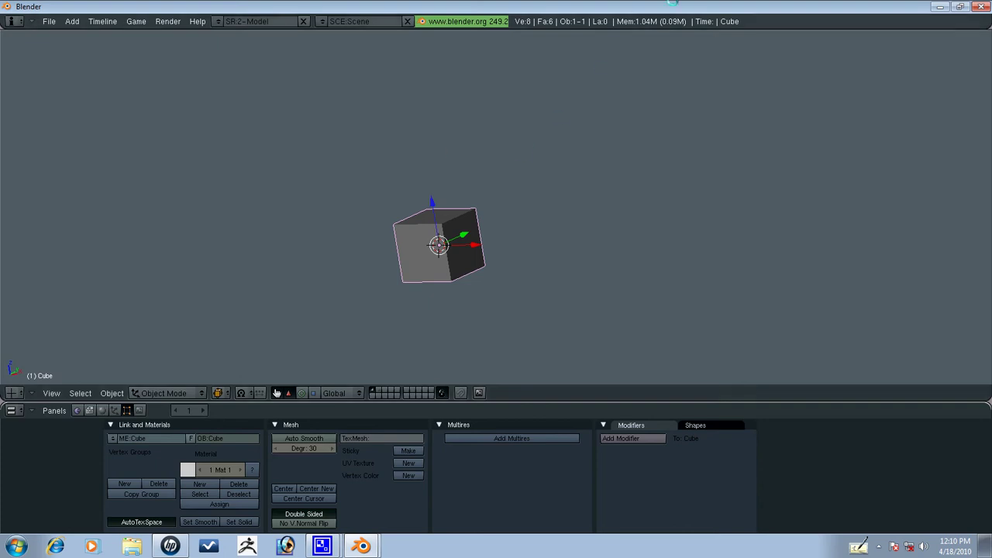
pyautogui.press('Tab')
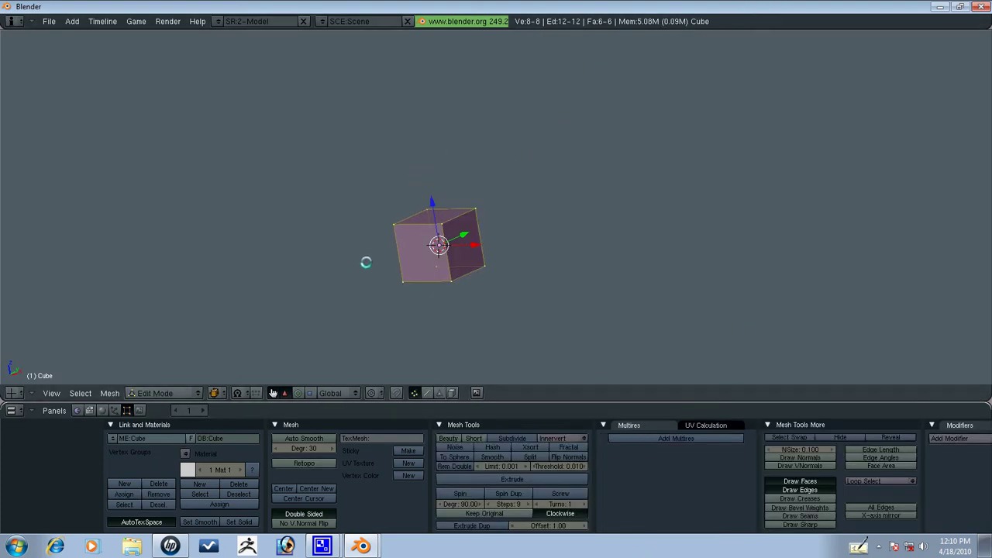
pyautogui.moveTo(365, 261); pyautogui.dragTo(451, 184, button='middle')
pyautogui.press('KP_1')
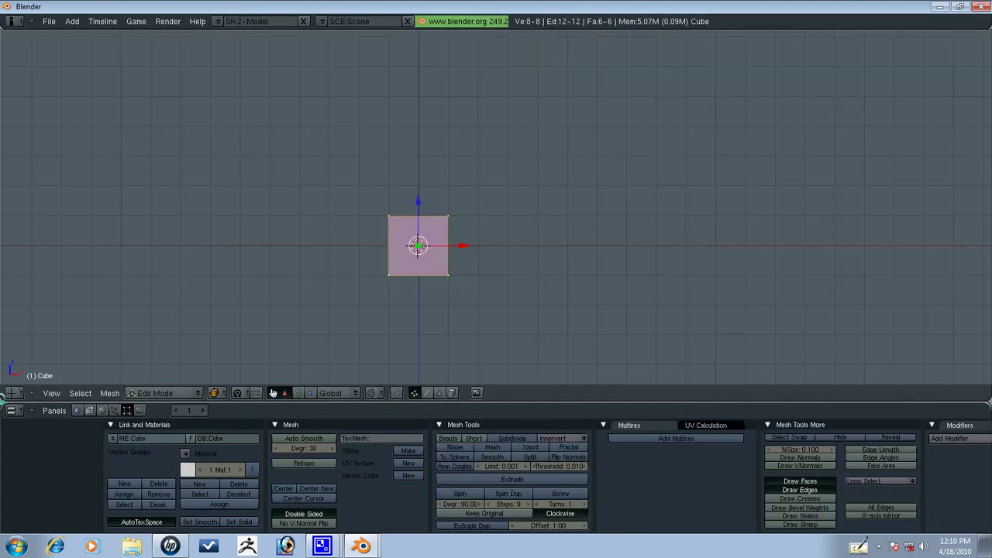
pyautogui.press('KP_Decimal')
pyautogui.moveTo(452, 154); pyautogui.dragTo(421, 161, button='middle')
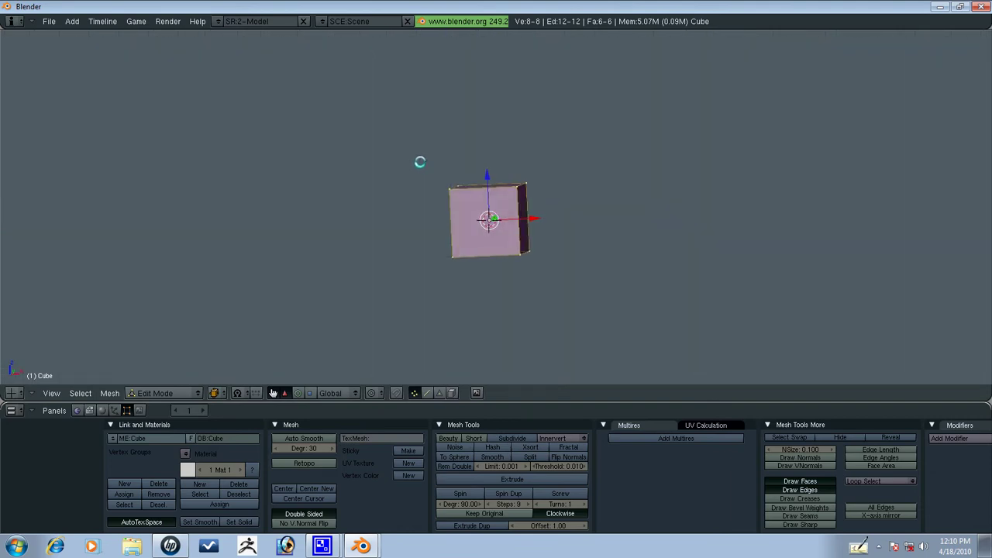
pyautogui.press('w')
pyautogui.click(423, 159)
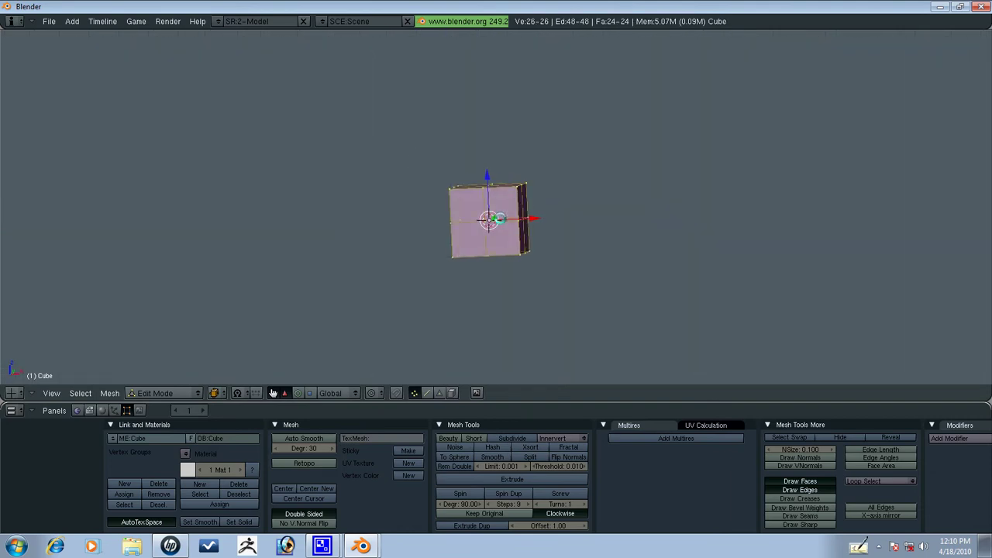
pyautogui.moveTo(500, 218); pyautogui.dragTo(465, 257, button='middle')
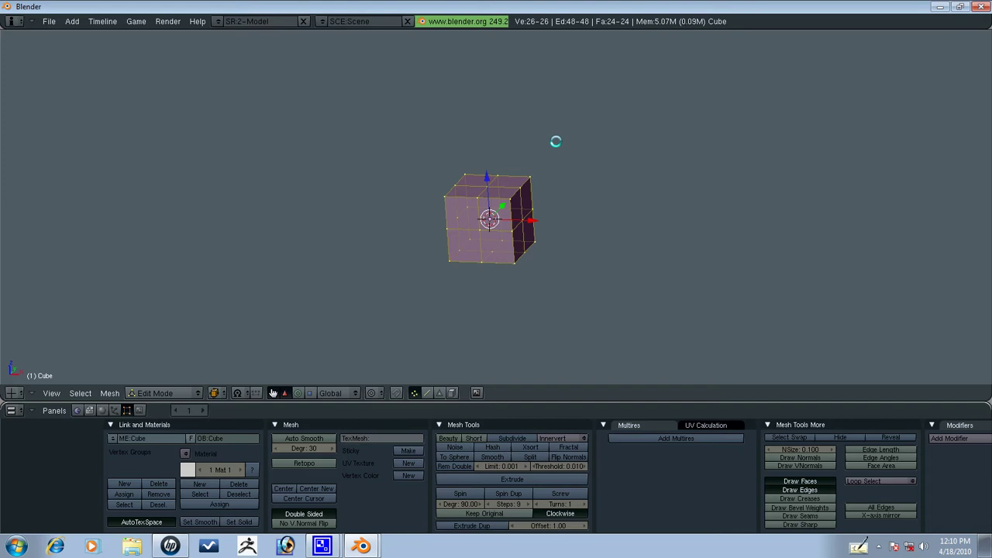
# Round the subdivided mesh with To Sphere at 100% and return to Object Mode.
pyautogui.press('KP_1')
pyautogui.scroll(1, 544, 223)
pyautogui.moveTo(544, 223); pyautogui.dragTo(519, 145, button='middle')
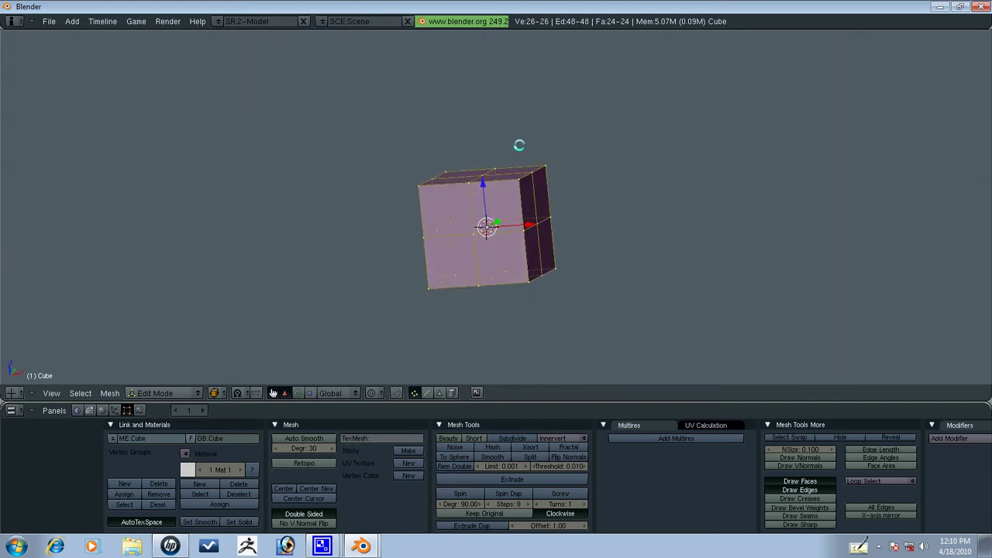
pyautogui.click(462, 455)
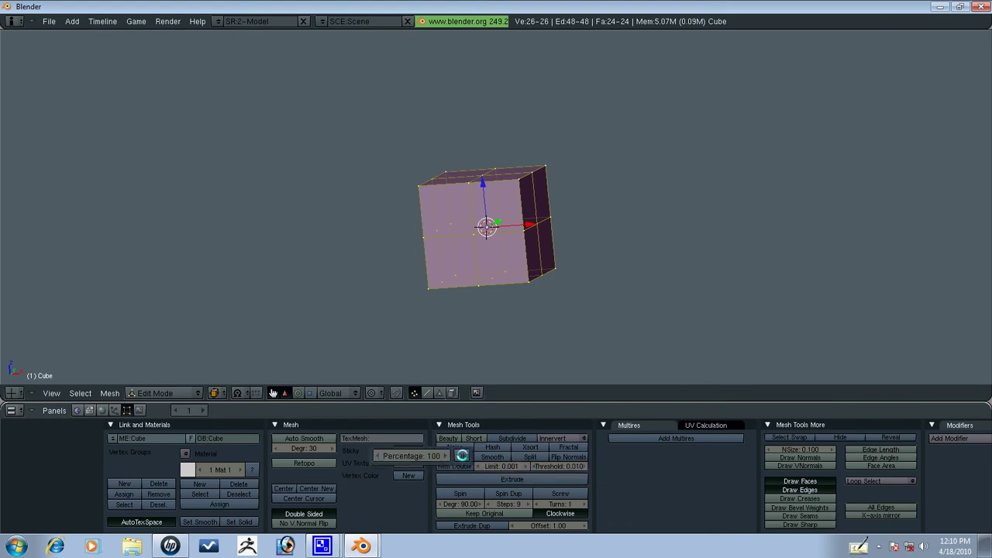
pyautogui.press('Return')
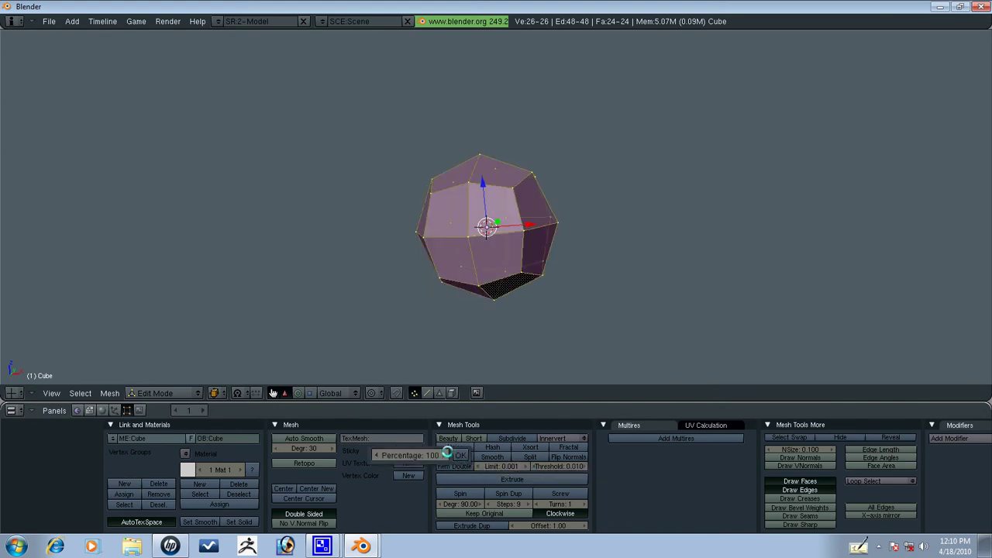
pyautogui.moveTo(483, 269); pyautogui.dragTo(400, 330, button='middle')
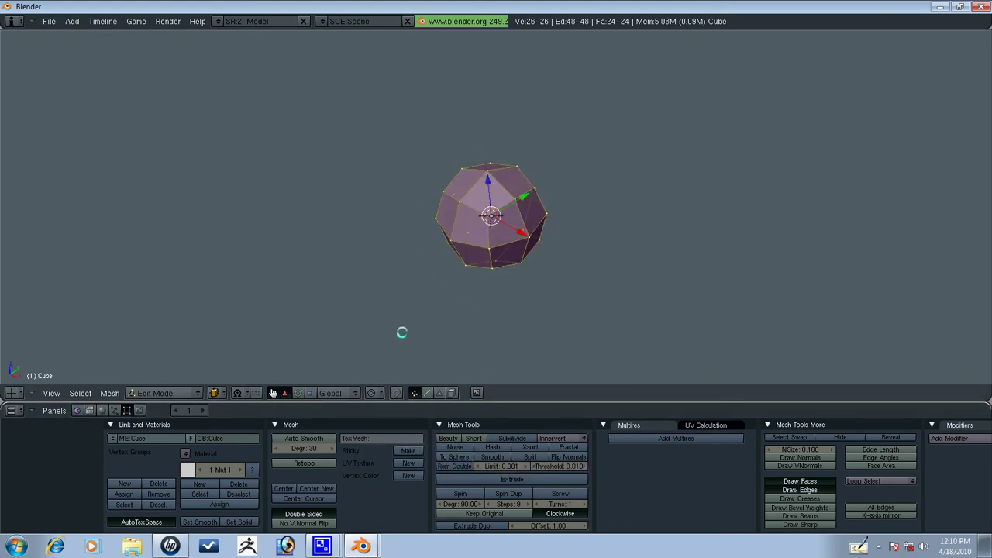
pyautogui.press('KP_1')
pyautogui.press('Tab')
pyautogui.moveTo(520, 228); pyautogui.dragTo(467, 225, button='middle')
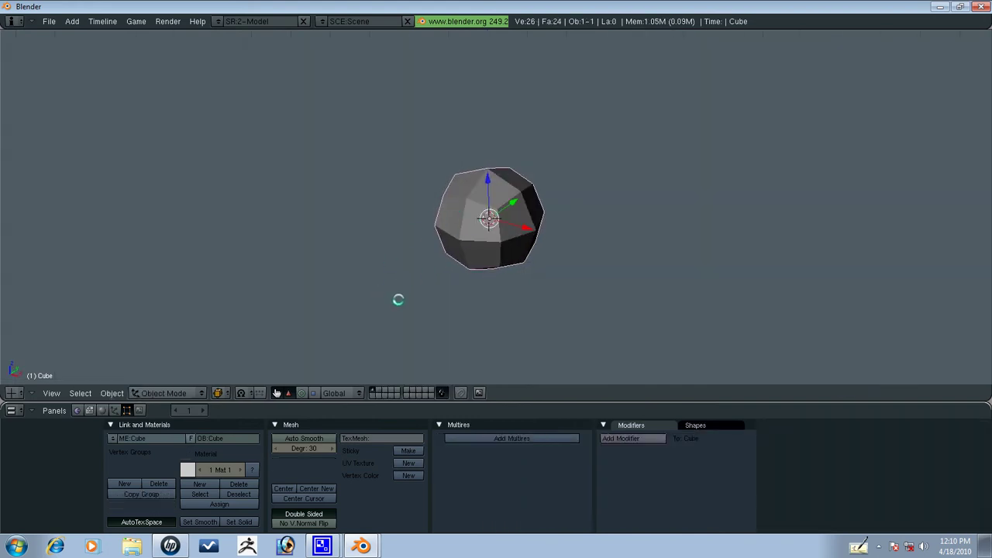
# Select the rounded cube, check front and right side views, and switch to Sculpt Mode.
pyautogui.moveTo(396, 297); pyautogui.dragTo(461, 225, button='middle')
pyautogui.press('KP_1')
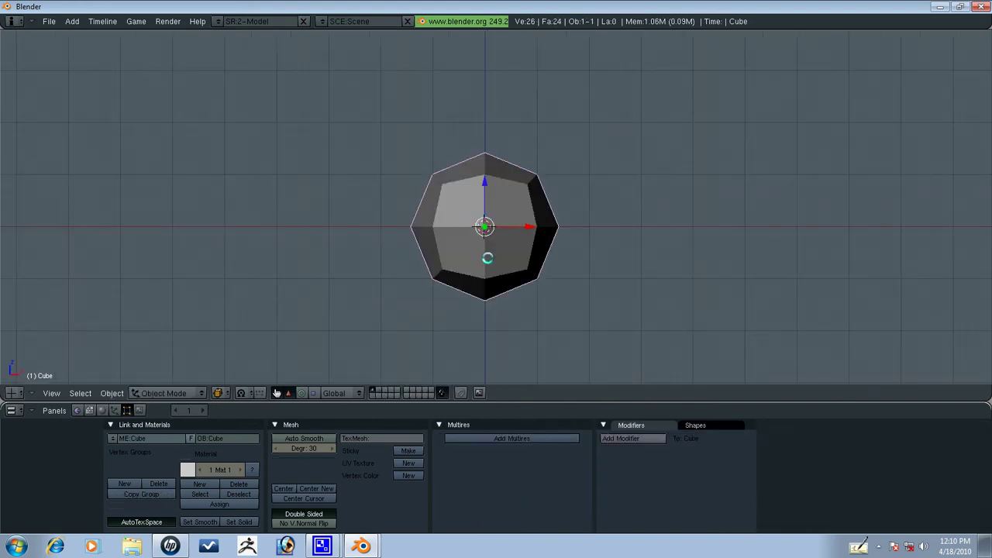
pyautogui.press('a')
pyautogui.press('KP_3')
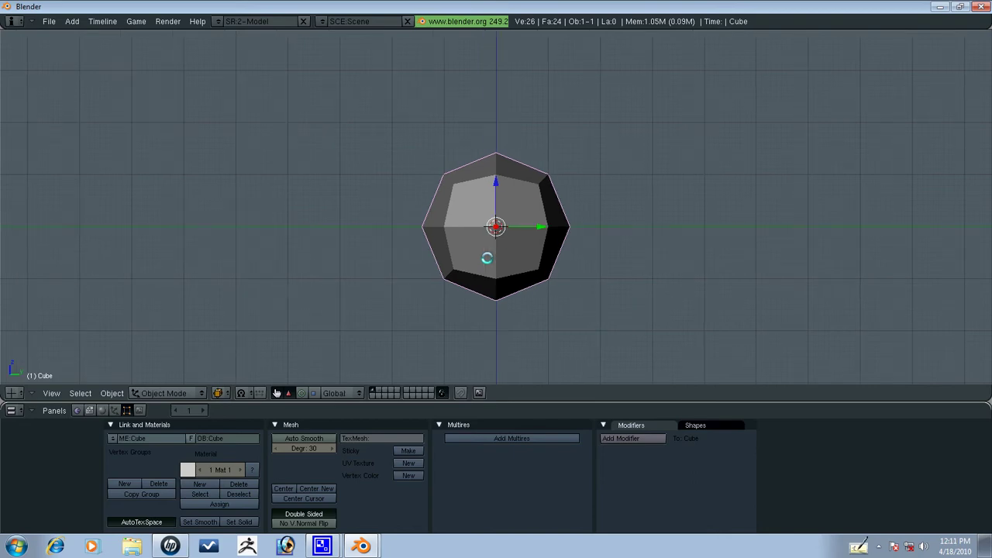
pyautogui.scroll(-2, 485, 259)
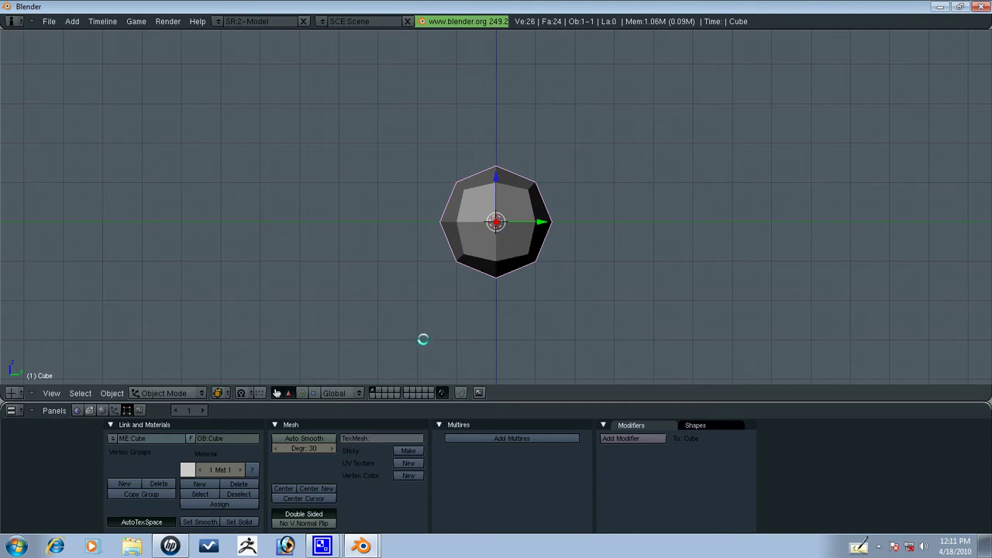
pyautogui.moveTo(448, 224); pyautogui.dragTo(551, 248, button='middle')
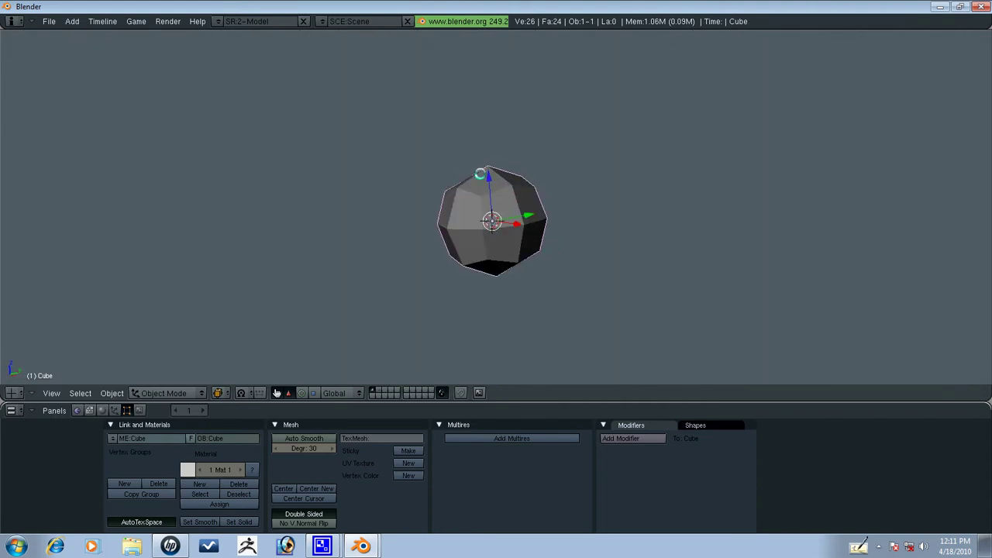
pyautogui.press('KP_1')
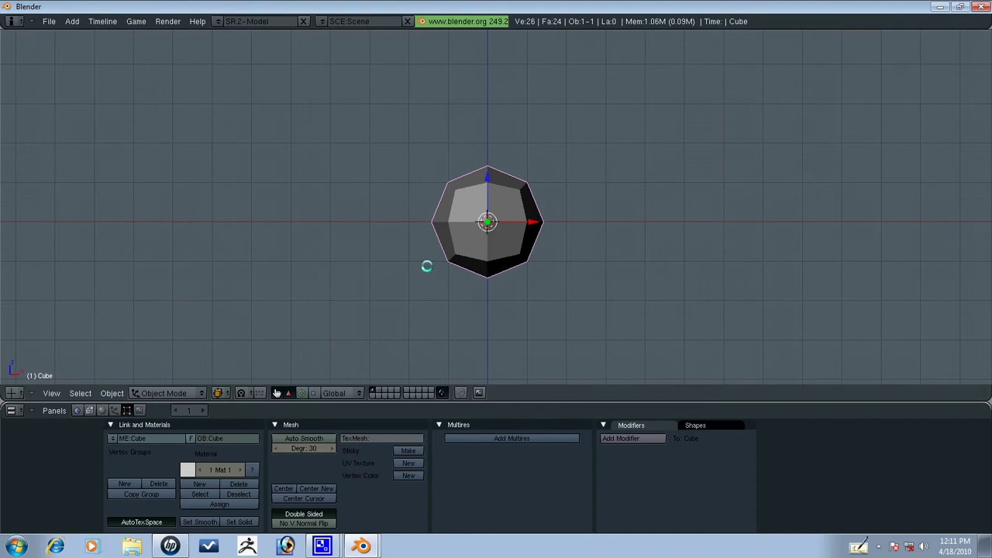
pyautogui.press('KP_3')
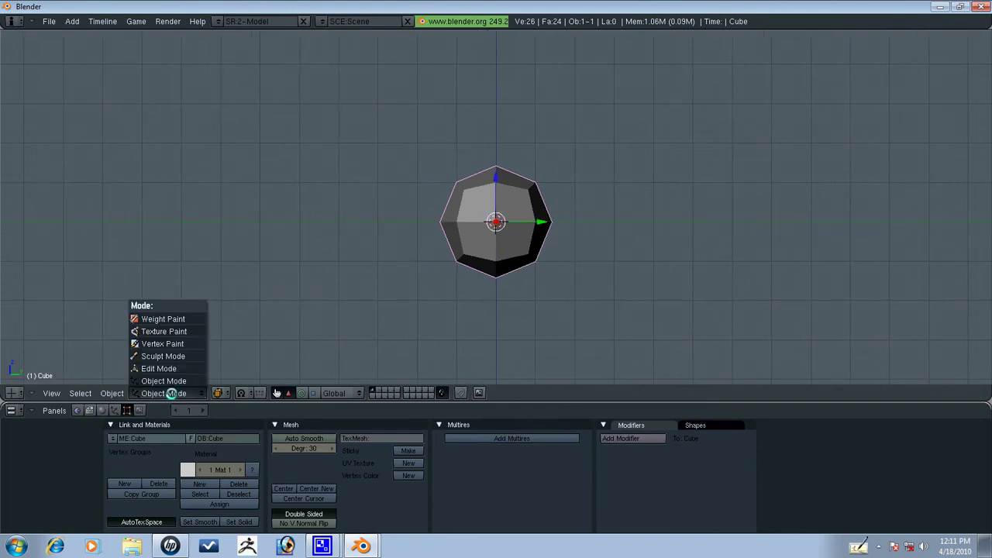
pyautogui.click(177, 356)
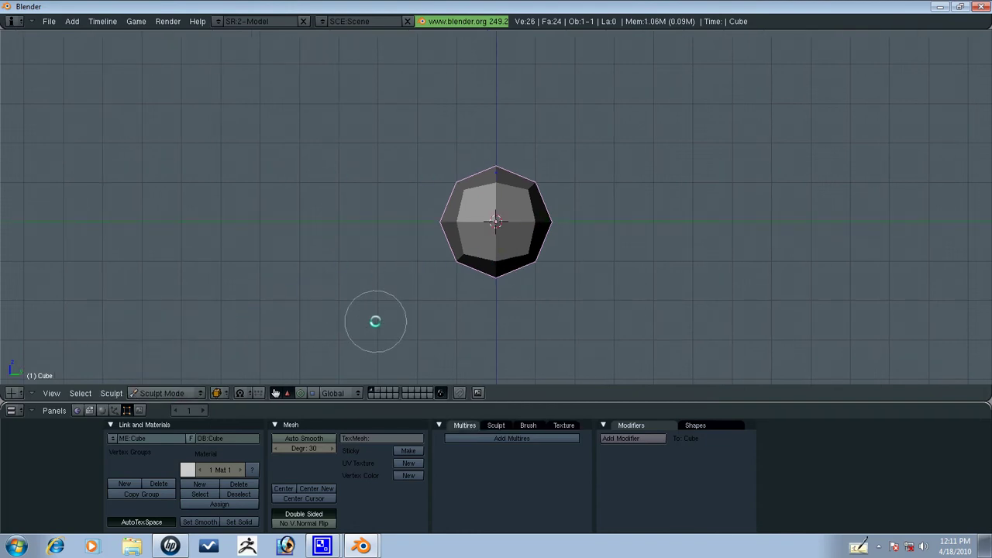
# Show the sculpt brush settings and try the Grab brush with a larger size.
pyautogui.scroll(1, 372, 319)
pyautogui.press('KP_1')
pyautogui.click(180, 393)
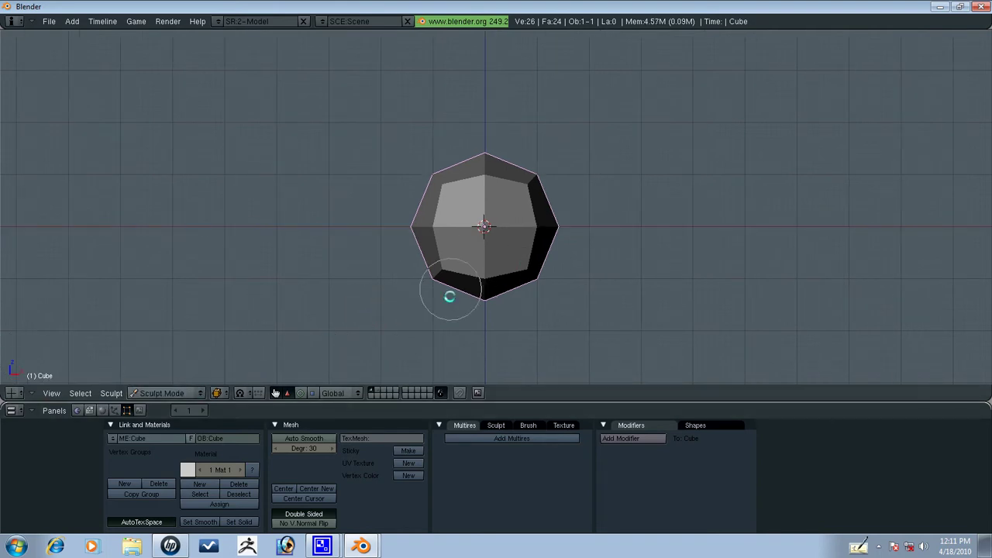
pyautogui.moveTo(542, 176)
pyautogui.mouseDown(button='middle')
pyautogui.moveTo(553, 191)
pyautogui.moveTo(496, 211)
pyautogui.moveTo(380, 214)
pyautogui.mouseUp(button='middle')
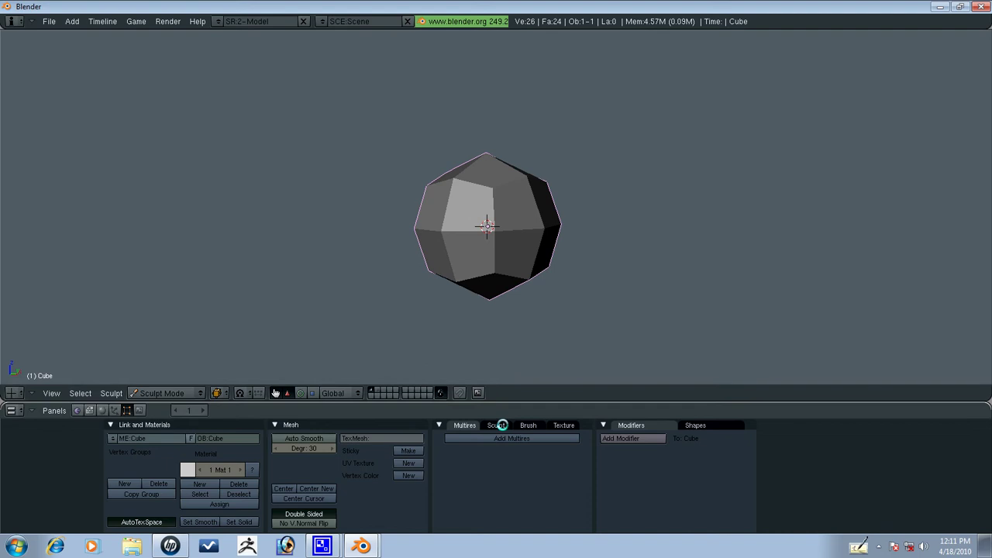
pyautogui.click(497, 426)
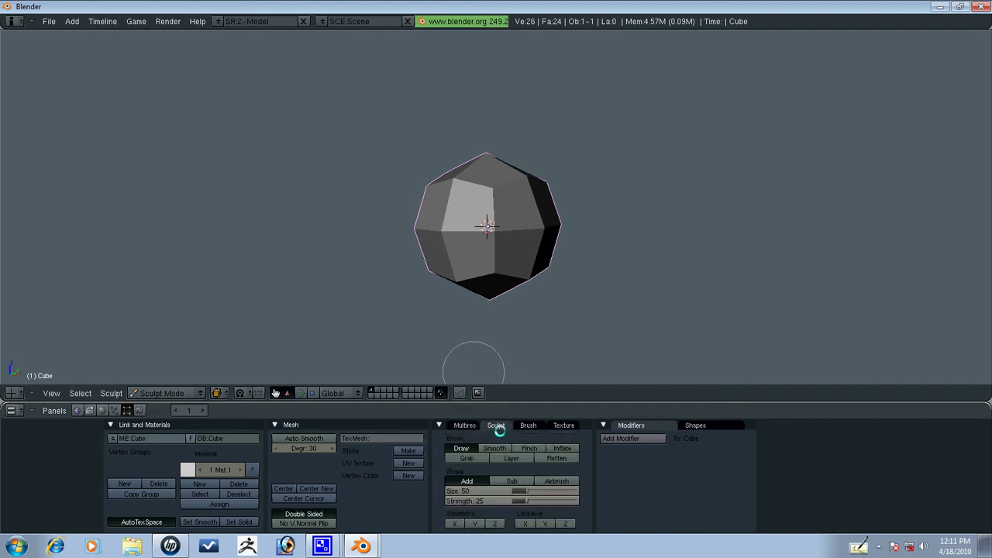
pyautogui.click(468, 457)
pyautogui.scroll(-2, 411, 288)
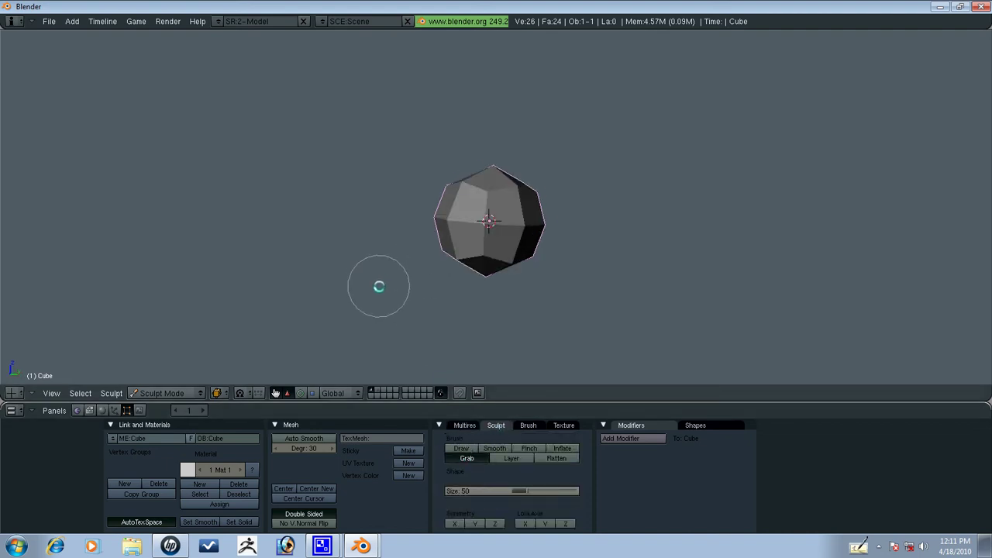
pyautogui.moveTo(379, 287); pyautogui.dragTo(411, 294, button='middle')
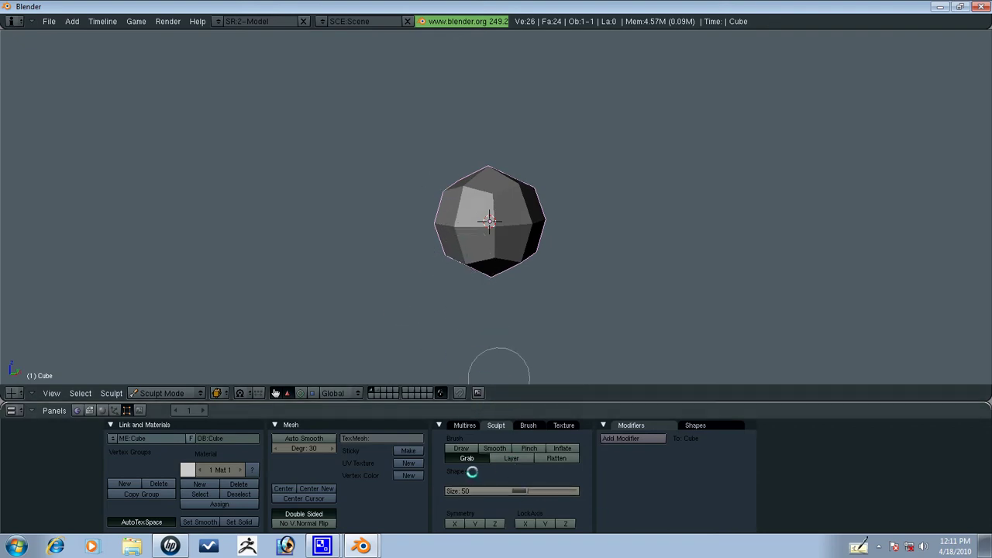
pyautogui.moveTo(527, 495); pyautogui.dragTo(537, 493)
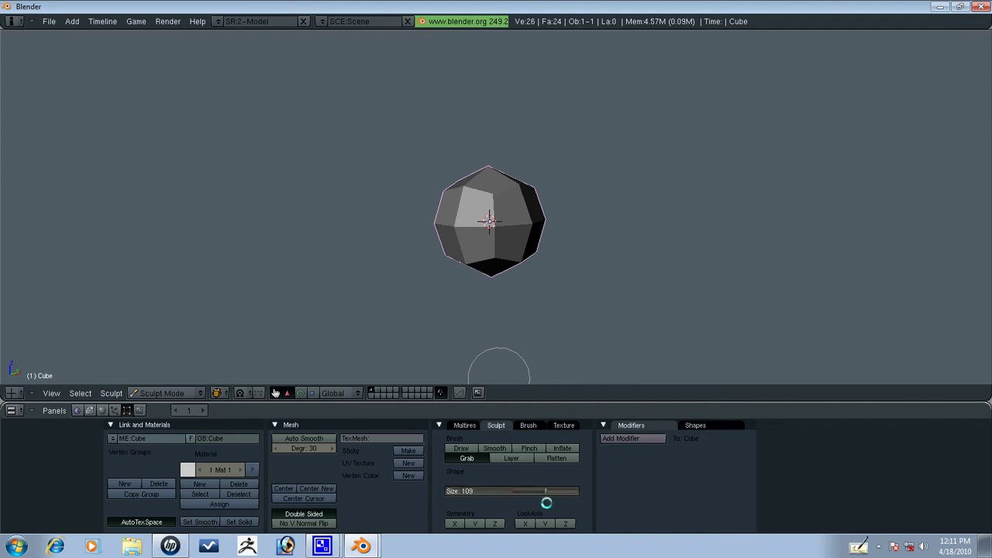
# Switch to the Draw brush with Size 111 in Add mode.
pyautogui.click(461, 448)
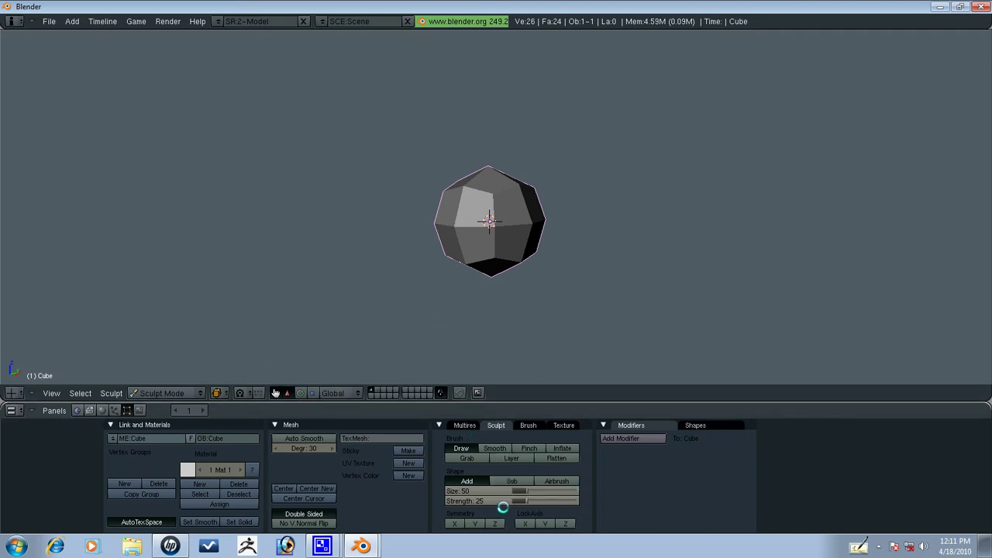
pyautogui.click(509, 481)
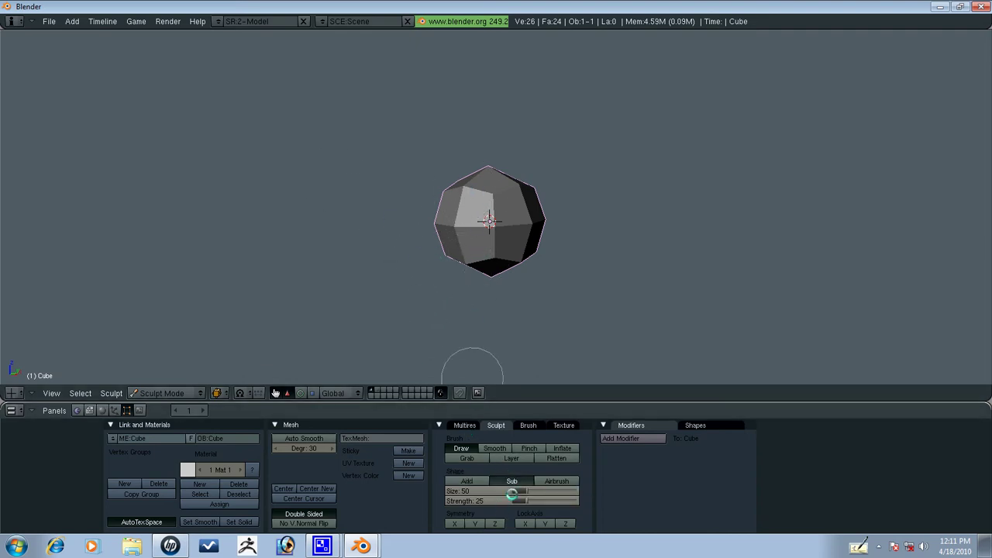
pyautogui.moveTo(522, 491)
pyautogui.mouseDown()
pyautogui.moveTo(543, 488)
pyautogui.moveTo(537, 501)
pyautogui.mouseUp()
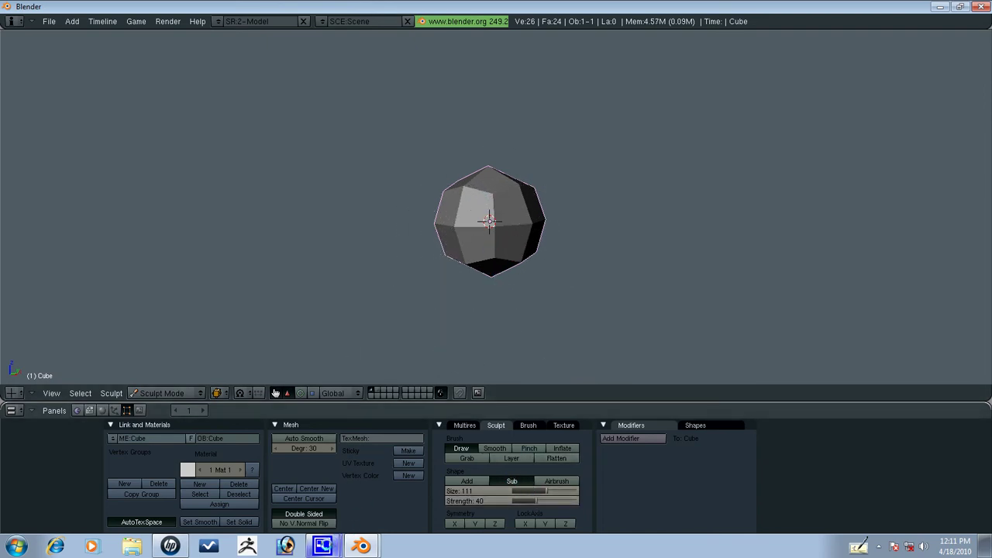
pyautogui.click(323, 546)
pyautogui.click(314, 498)
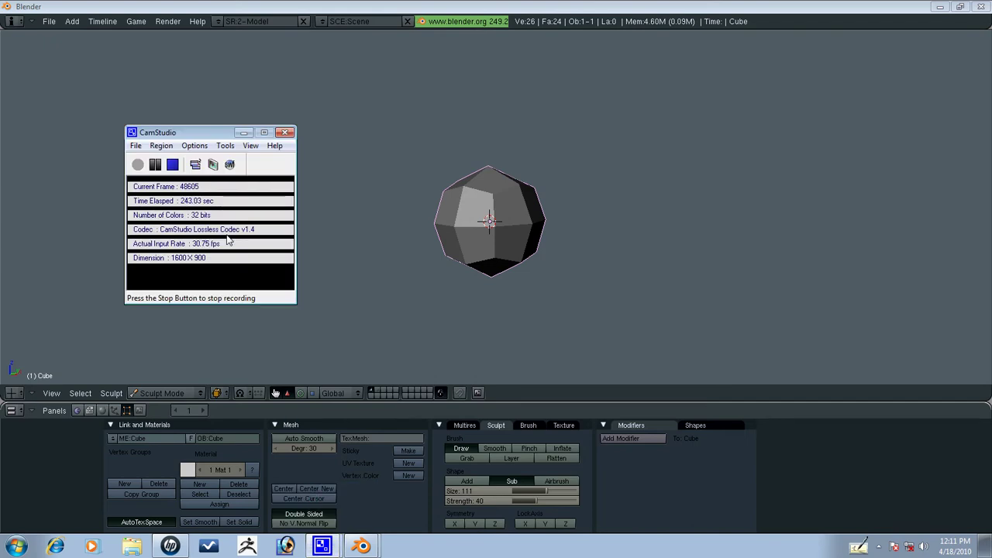
pyautogui.click(417, 6)
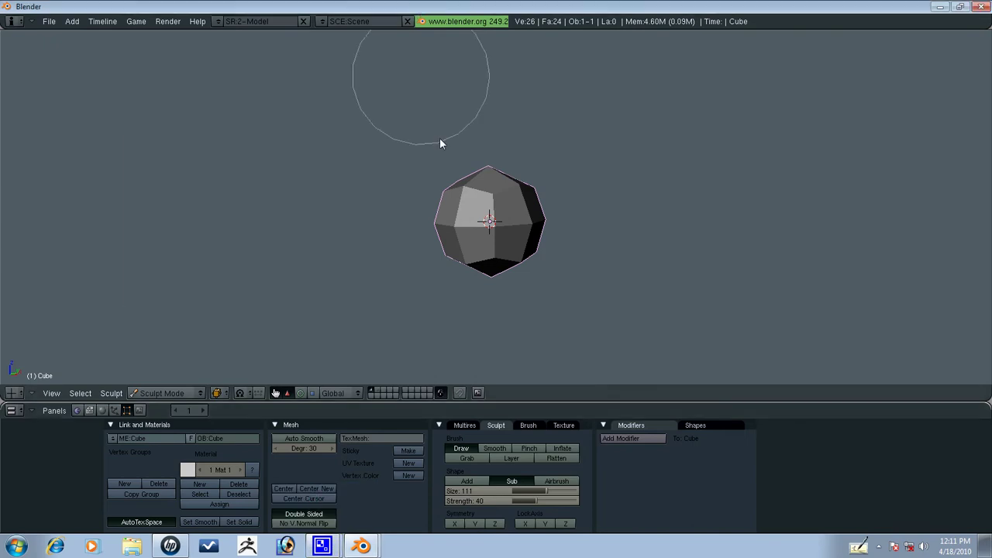
pyautogui.click(481, 481)
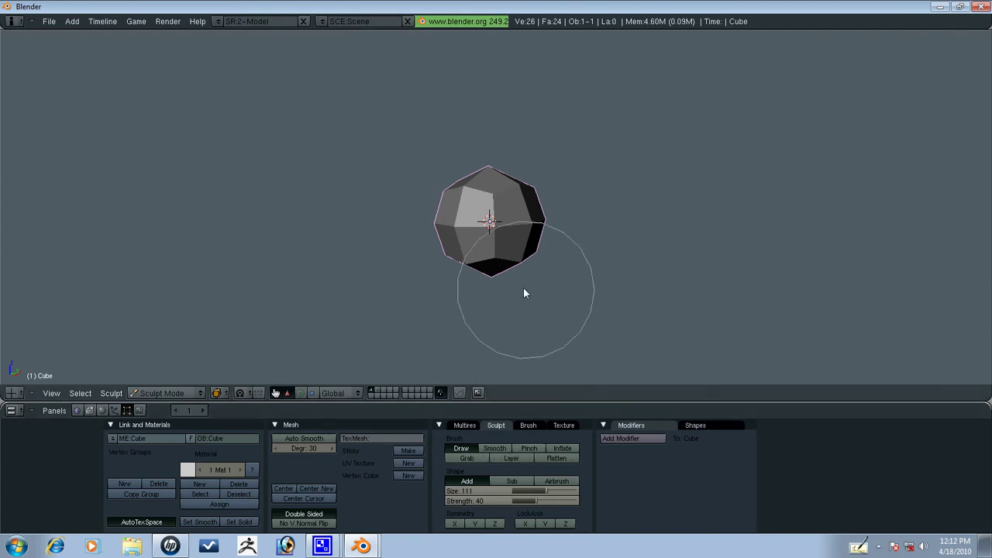
# Try the Grab, Smooth and Layer brushes, undo a test bulge, and return to Draw.
pyautogui.click(462, 458)
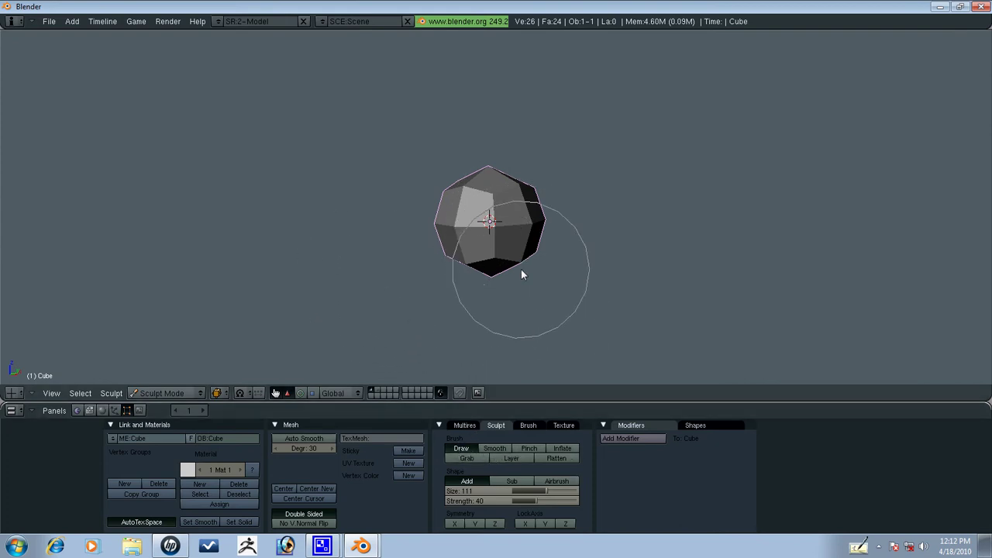
pyautogui.click(494, 448)
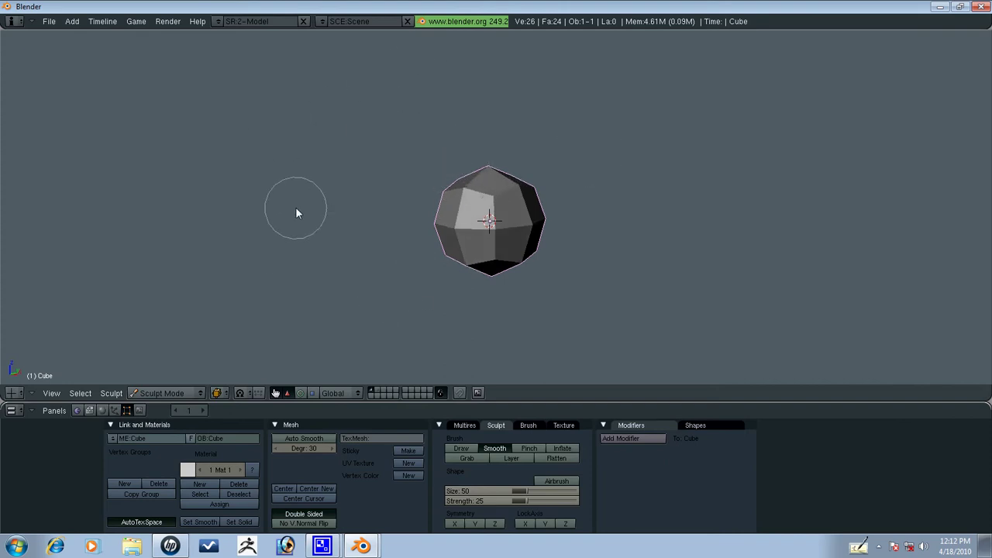
pyautogui.press('l')
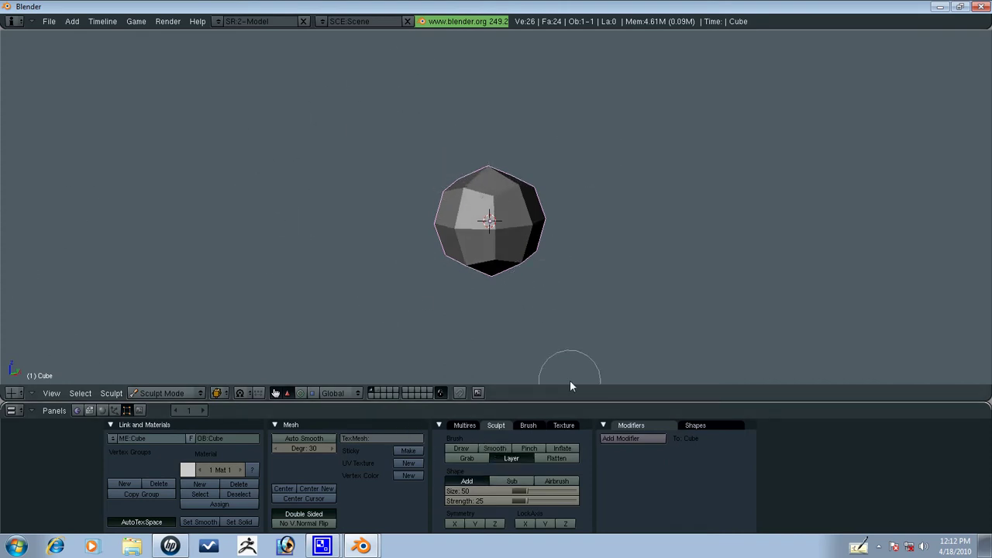
pyautogui.press('f')
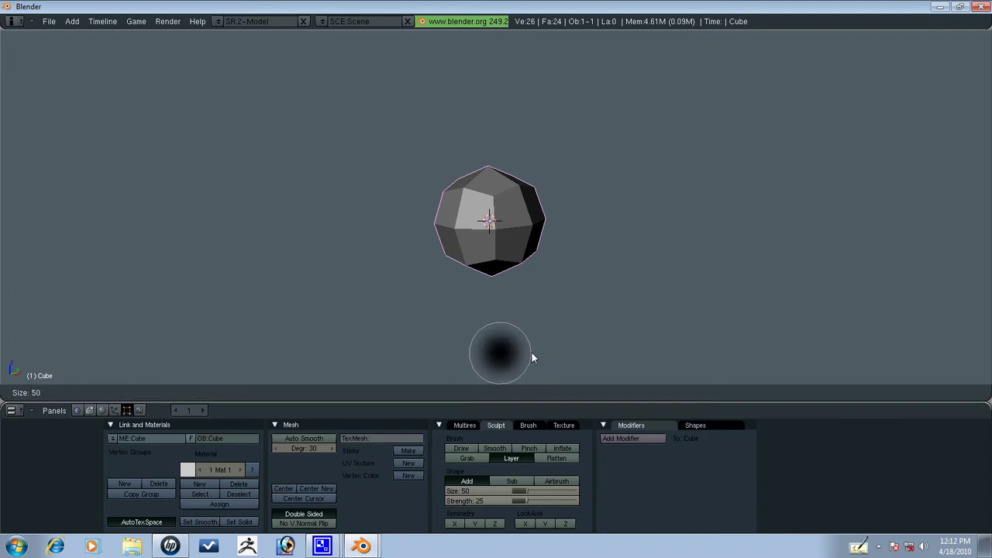
pyautogui.press('Escape')
pyautogui.moveTo(451, 276); pyautogui.dragTo(447, 248)
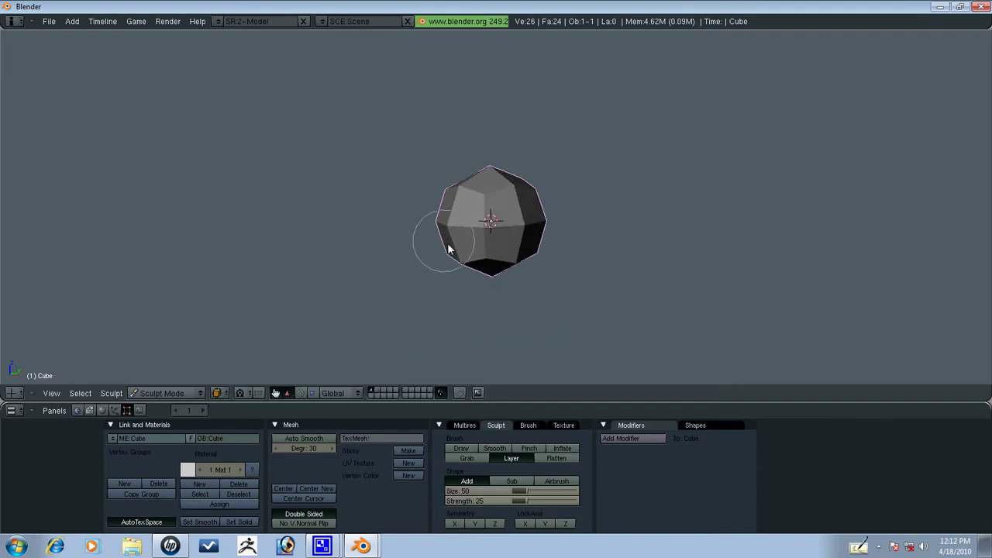
pyautogui.click(465, 451)
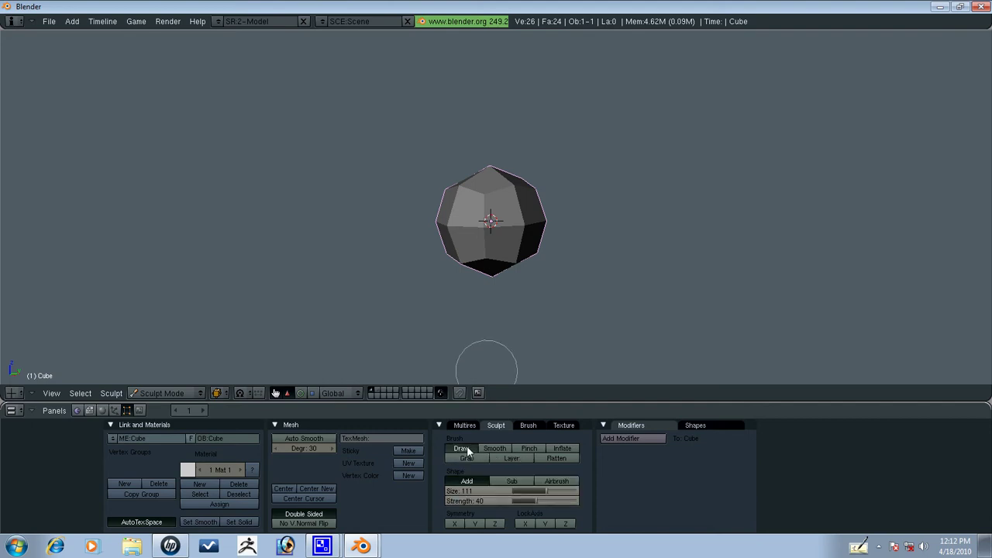
pyautogui.hotkey('ctrl', 'z')
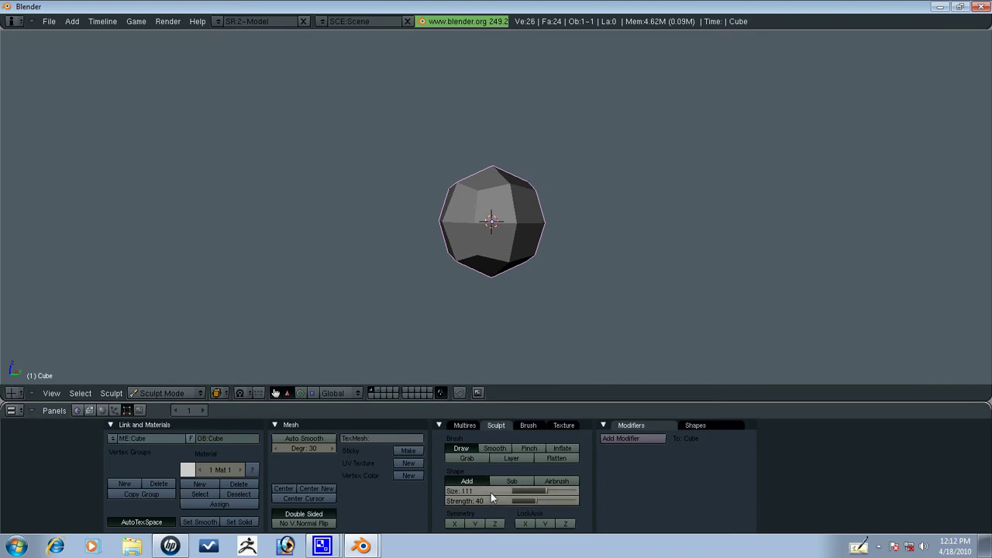
# Shrink the Draw brush size interactively from 111 to 71.
pyautogui.press('f')
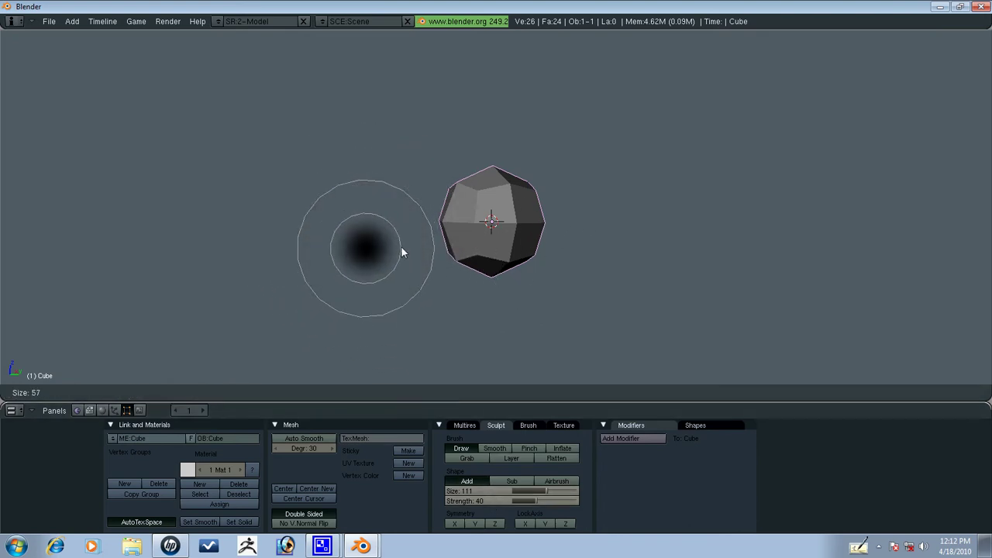
pyautogui.rightClick(401, 245)
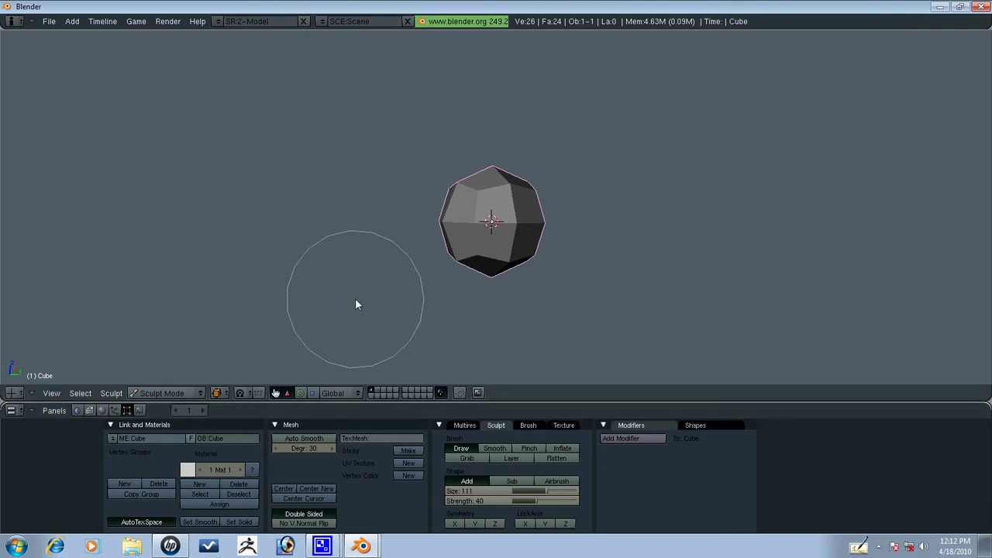
pyautogui.press('f')
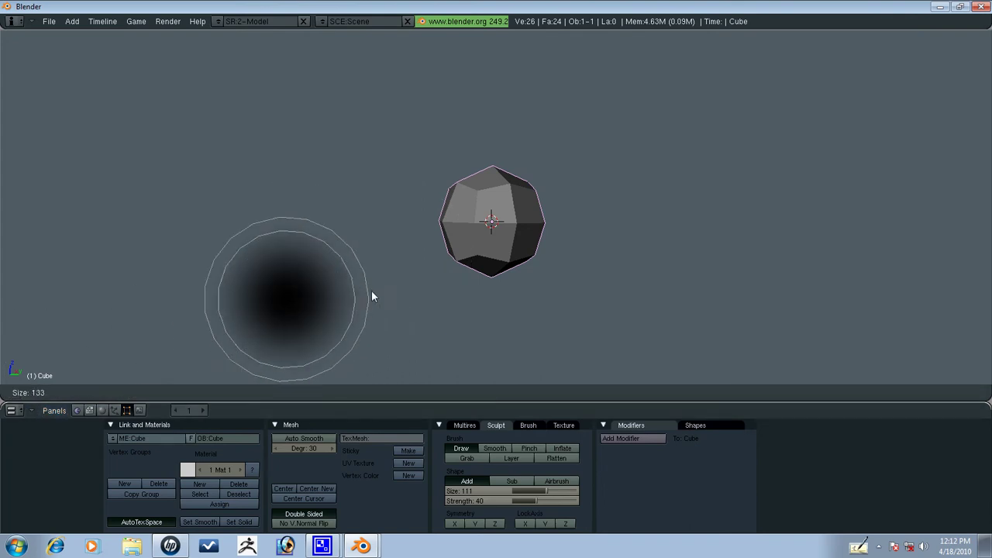
pyautogui.click(332, 305)
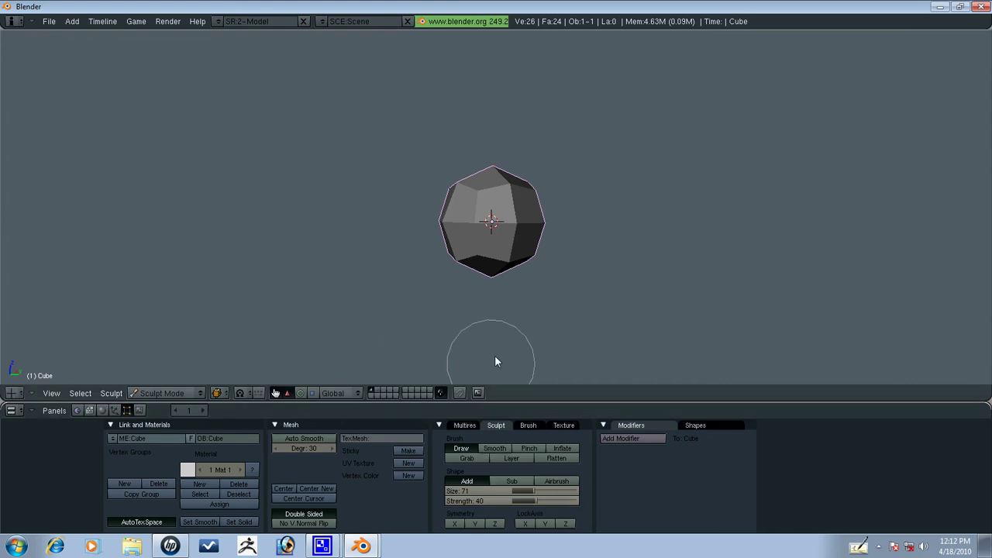
pyautogui.hotkey('shift', 'f')
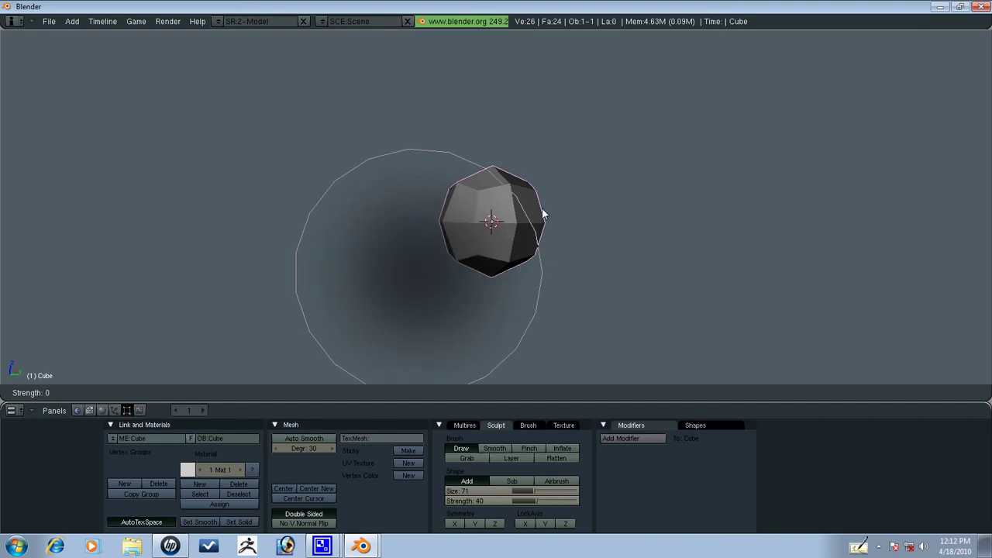
# Set brush strength to 48 and try several Draw strokes on the cube, undoing them.
pyautogui.click(482, 283)
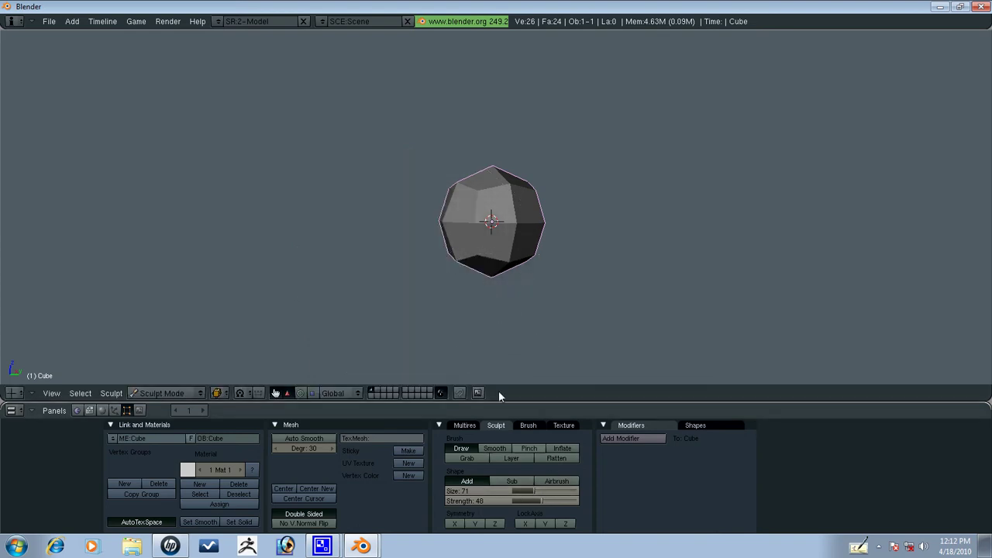
pyautogui.moveTo(427, 122)
pyautogui.mouseDown()
pyautogui.moveTo(514, 194)
pyautogui.moveTo(451, 195)
pyautogui.moveTo(507, 341)
pyautogui.mouseUp()
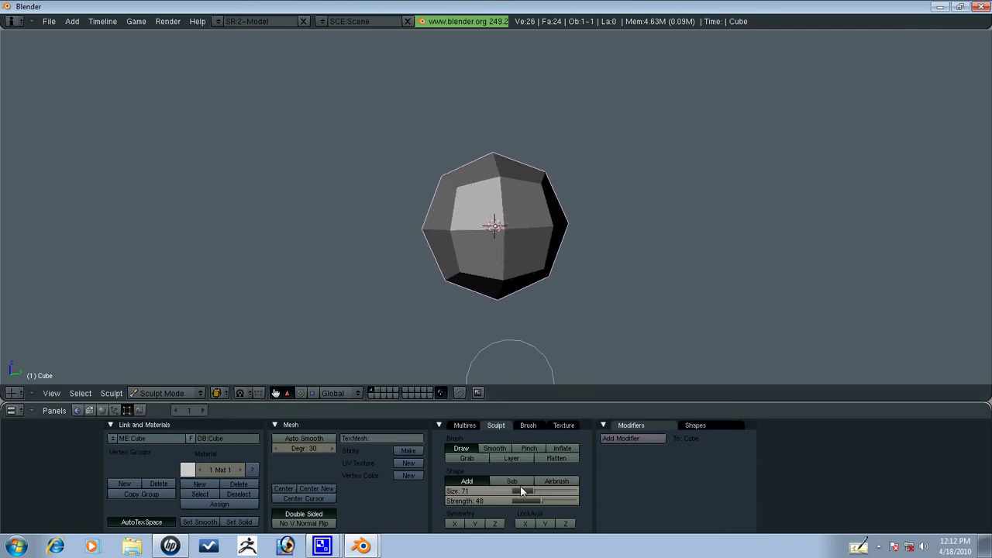
pyautogui.moveTo(460, 237)
pyautogui.mouseDown()
pyautogui.moveTo(493, 262)
pyautogui.moveTo(479, 231)
pyautogui.moveTo(454, 222)
pyautogui.moveTo(462, 251)
pyautogui.moveTo(451, 239)
pyautogui.moveTo(499, 188)
pyautogui.moveTo(520, 254)
pyautogui.moveTo(433, 239)
pyautogui.moveTo(505, 201)
pyautogui.moveTo(492, 270)
pyautogui.moveTo(425, 260)
pyautogui.moveTo(529, 206)
pyautogui.moveTo(473, 220)
pyautogui.moveTo(482, 157)
pyautogui.moveTo(460, 211)
pyautogui.moveTo(433, 196)
pyautogui.moveTo(457, 225)
pyautogui.moveTo(467, 190)
pyautogui.moveTo(509, 174)
pyautogui.moveTo(519, 259)
pyautogui.moveTo(472, 271)
pyautogui.moveTo(491, 279)
pyautogui.moveTo(502, 250)
pyautogui.moveTo(497, 302)
pyautogui.moveTo(536, 282)
pyautogui.mouseUp()
pyautogui.hotkey('ctrl', 'z')
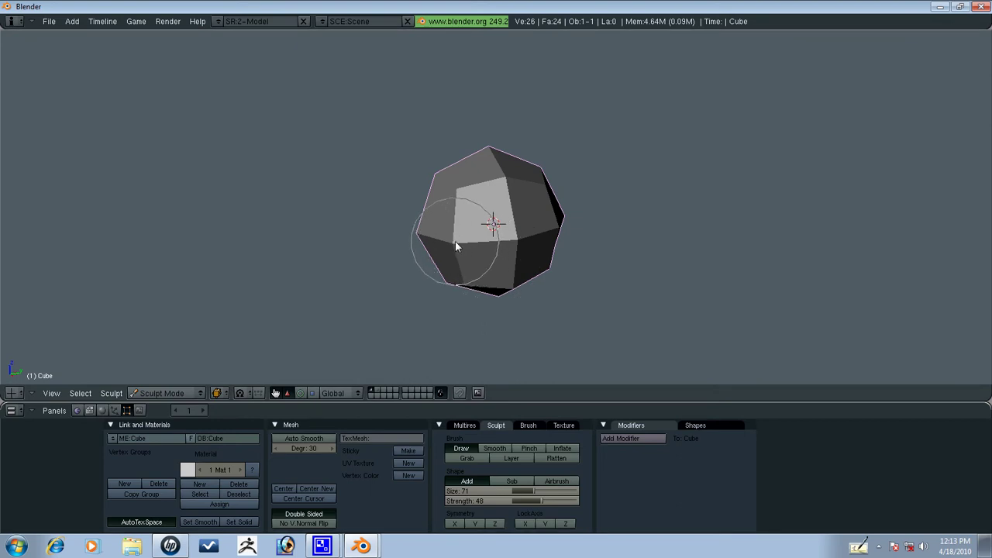
pyautogui.moveTo(456, 245)
pyautogui.mouseDown()
pyautogui.moveTo(465, 258)
pyautogui.moveTo(456, 239)
pyautogui.moveTo(494, 169)
pyautogui.moveTo(514, 221)
pyautogui.moveTo(514, 274)
pyautogui.moveTo(533, 238)
pyautogui.mouseUp()
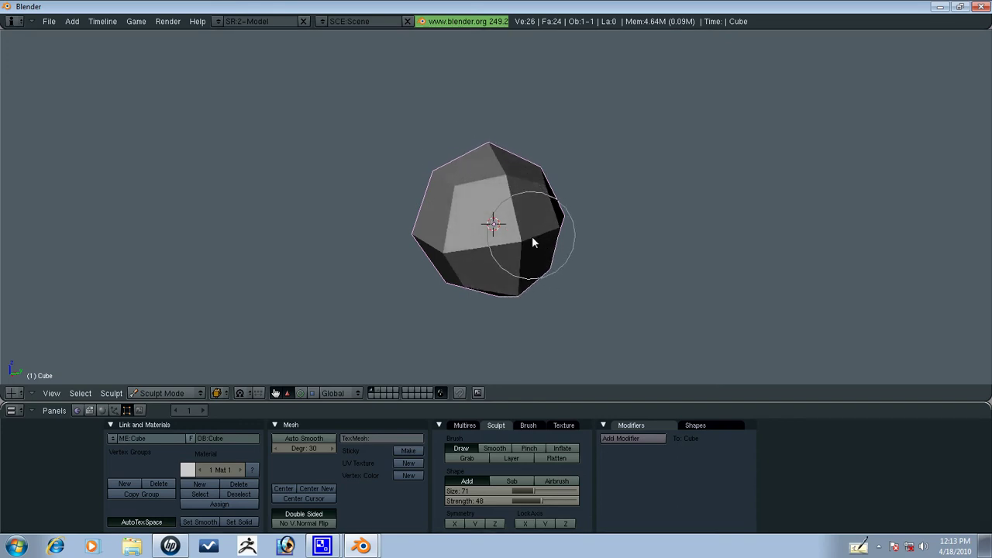
pyautogui.hotkey('ctrl', 'z')
pyautogui.moveTo(453, 245); pyautogui.dragTo(448, 249)
pyautogui.hotkey('ctrl', 'z')
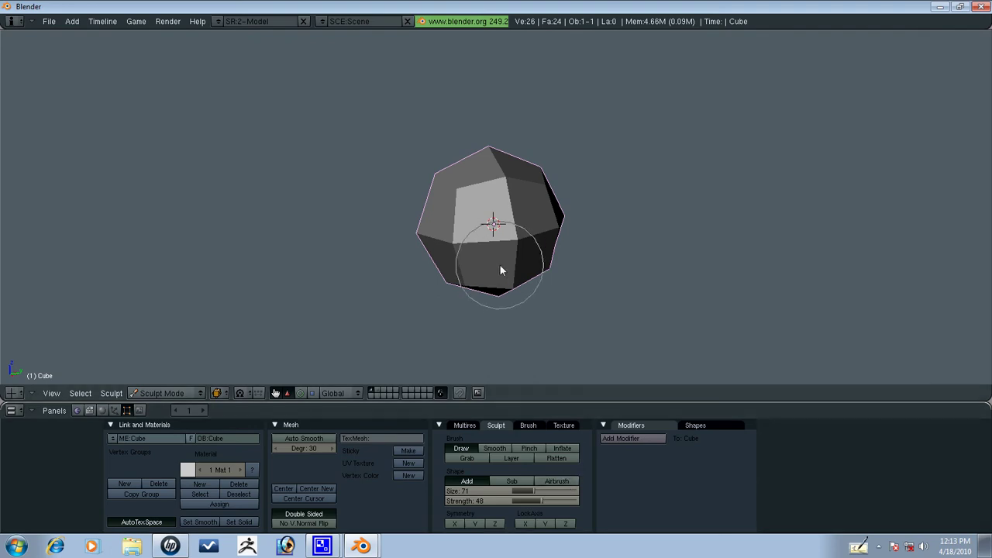
pyautogui.press('KP_1')
# Switch to the Grab brush and pull the mesh's lower part into a point from the side.
pyautogui.scroll(-1, 535, 265)
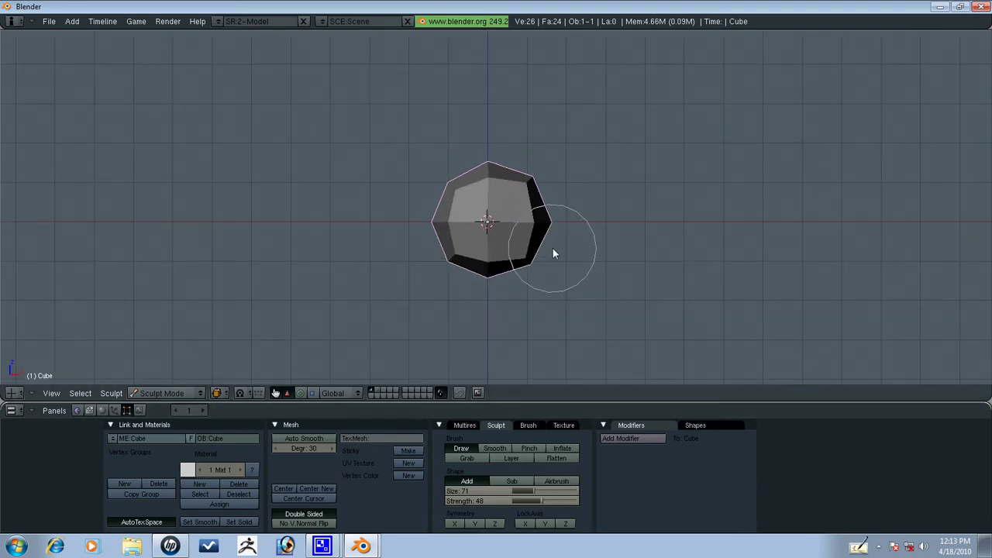
pyautogui.hotkey('ctrl', 'z')
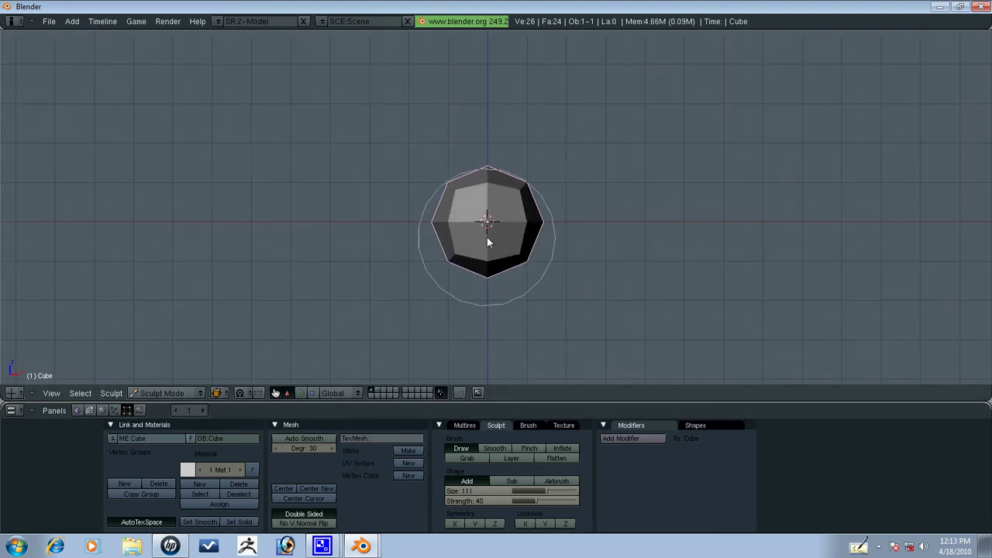
pyautogui.press('l')
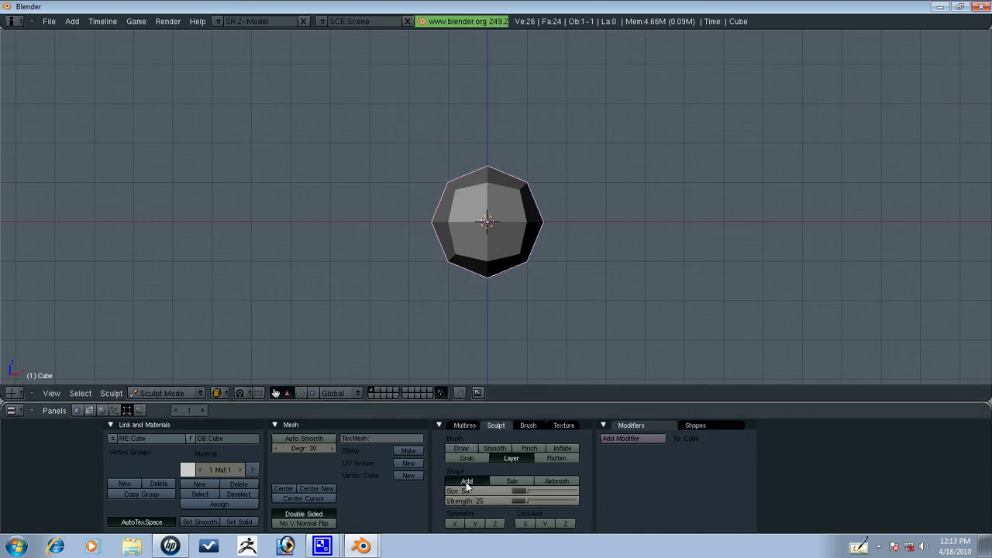
pyautogui.click(467, 458)
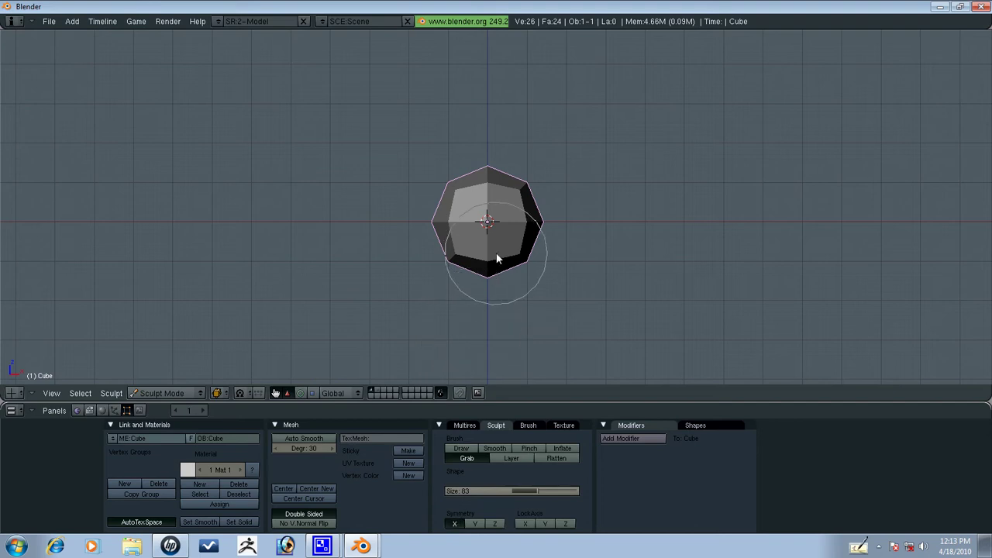
pyautogui.press('KP_3')
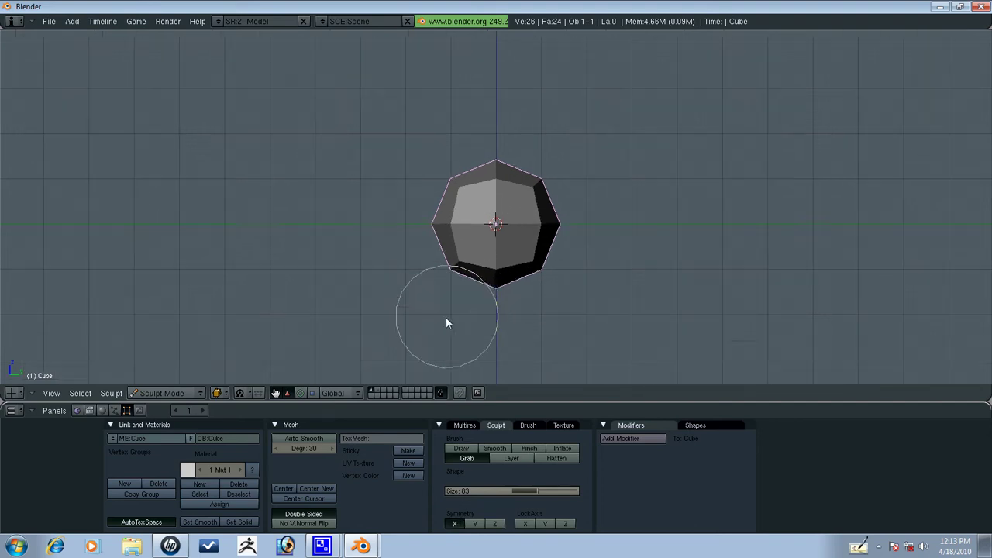
pyautogui.moveTo(448, 294)
pyautogui.mouseDown()
pyautogui.moveTo(450, 268)
pyautogui.moveTo(457, 322)
pyautogui.mouseUp()
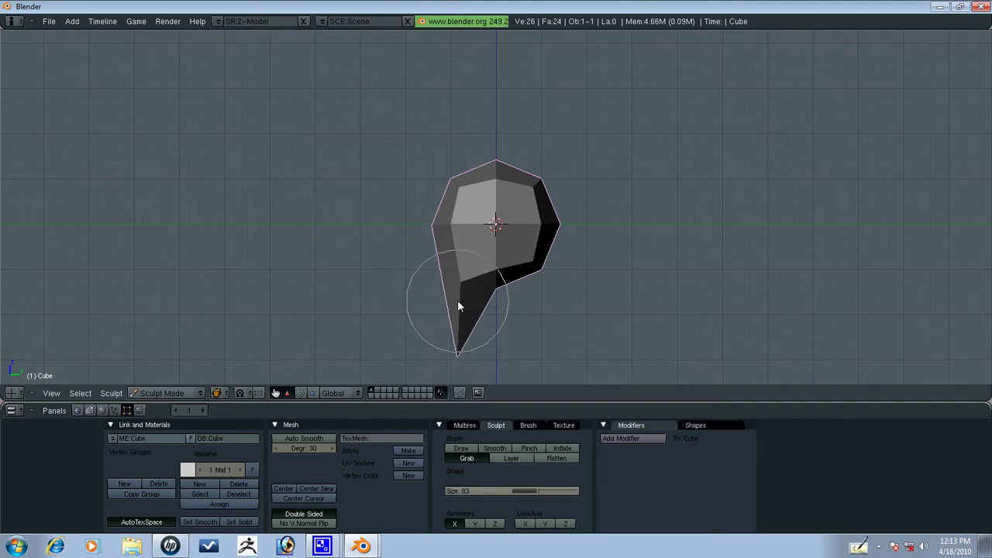
pyautogui.press('KP_1')
pyautogui.press('KP_3')
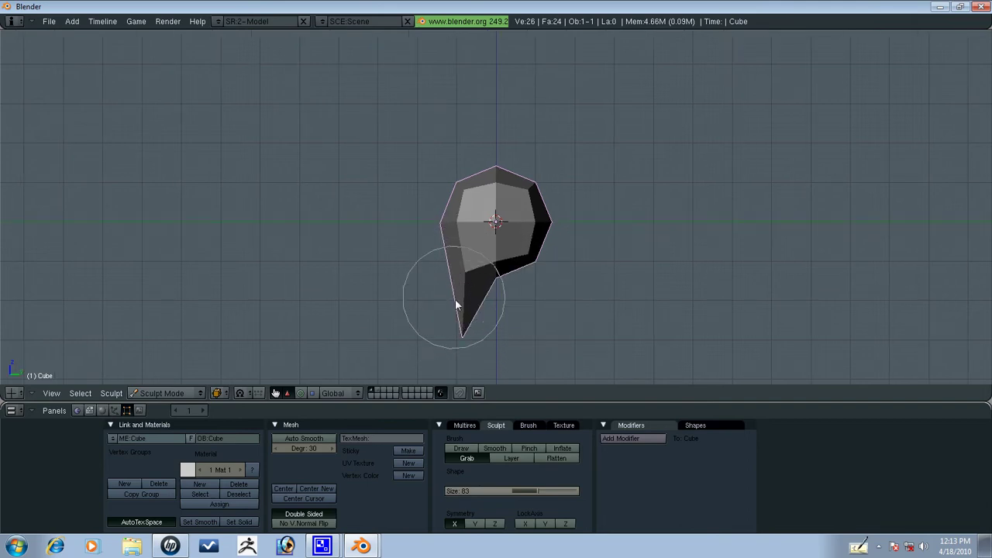
# Grab-reshape the mesh's right side, pointed top and front surface from front and side views.
pyautogui.click(467, 427)
pyautogui.click(495, 425)
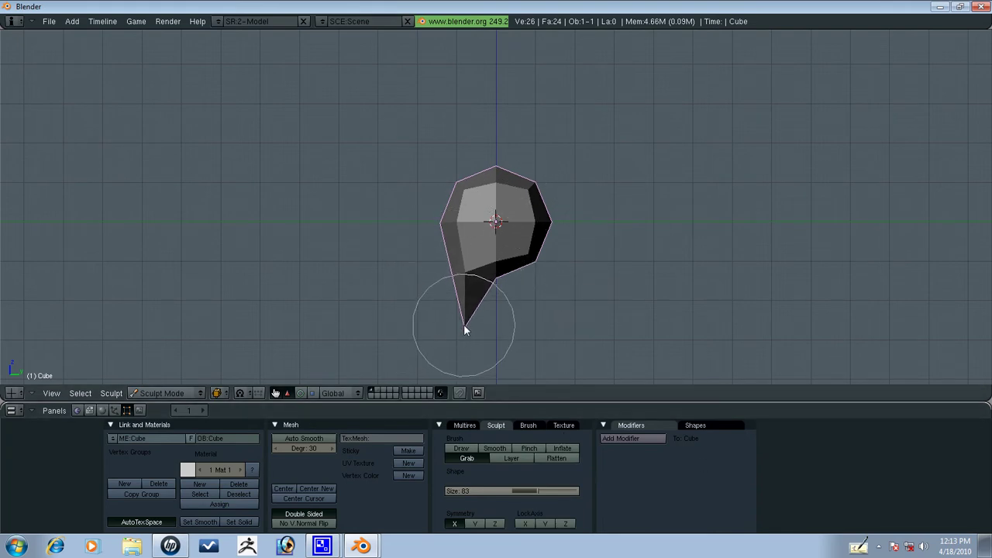
pyautogui.press('KP_1')
pyautogui.moveTo(525, 236)
pyautogui.mouseDown()
pyautogui.moveTo(519, 226)
pyautogui.moveTo(544, 227)
pyautogui.moveTo(528, 230)
pyautogui.mouseUp()
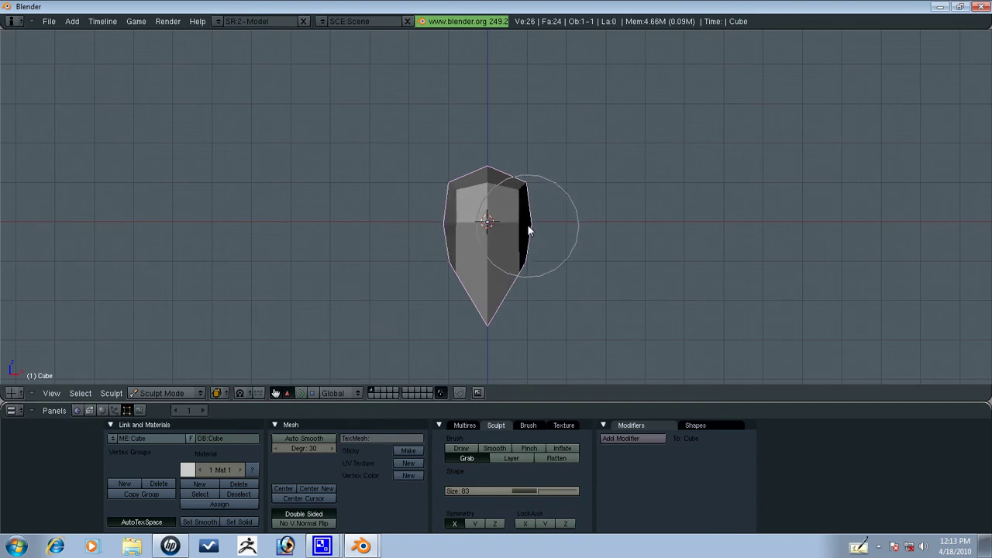
pyautogui.press('KP_3')
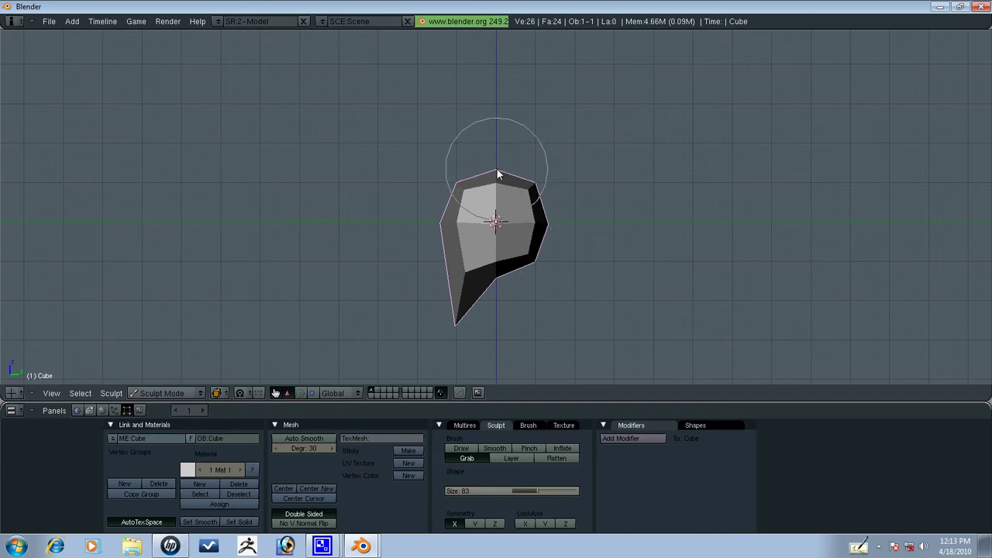
pyautogui.moveTo(497, 171); pyautogui.dragTo(462, 192)
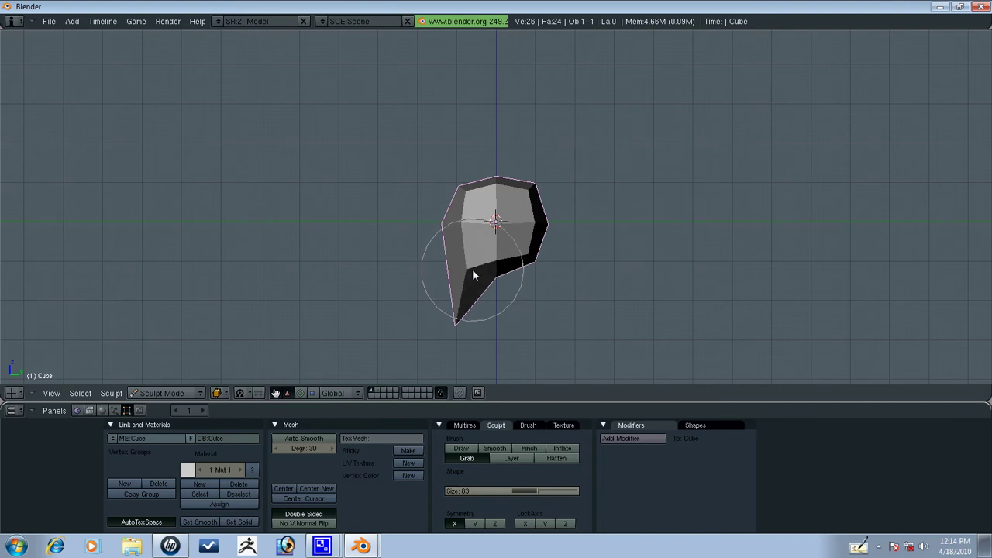
pyautogui.moveTo(472, 268)
pyautogui.mouseDown()
pyautogui.moveTo(505, 271)
pyautogui.moveTo(525, 252)
pyautogui.moveTo(523, 196)
pyautogui.mouseUp()
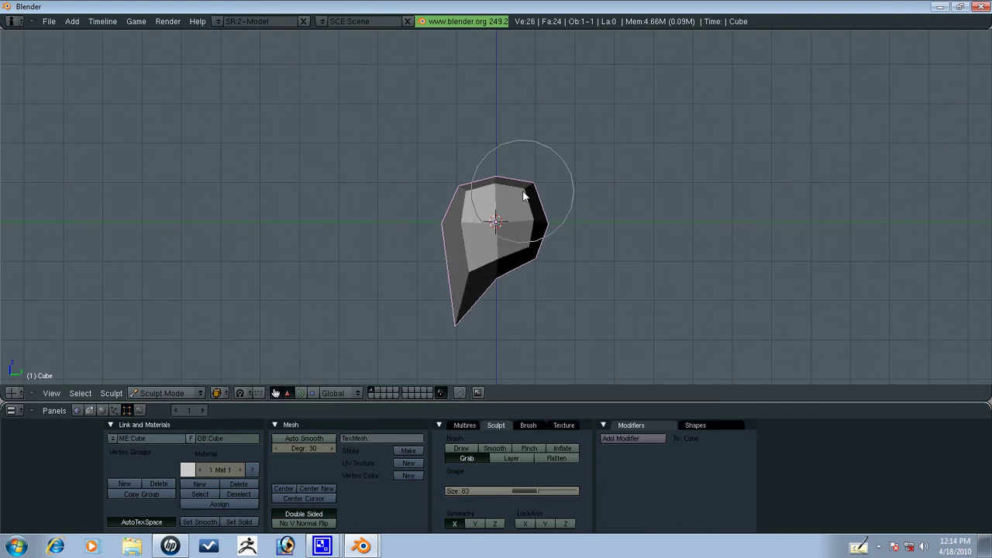
pyautogui.press('KP_1')
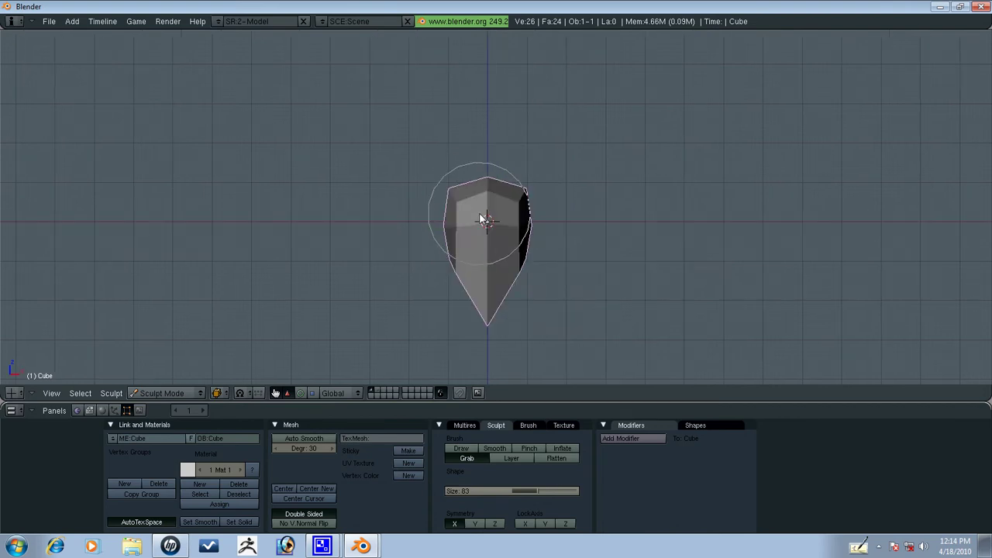
pyautogui.moveTo(479, 215); pyautogui.dragTo(450, 235)
pyautogui.moveTo(512, 174); pyautogui.dragTo(522, 195)
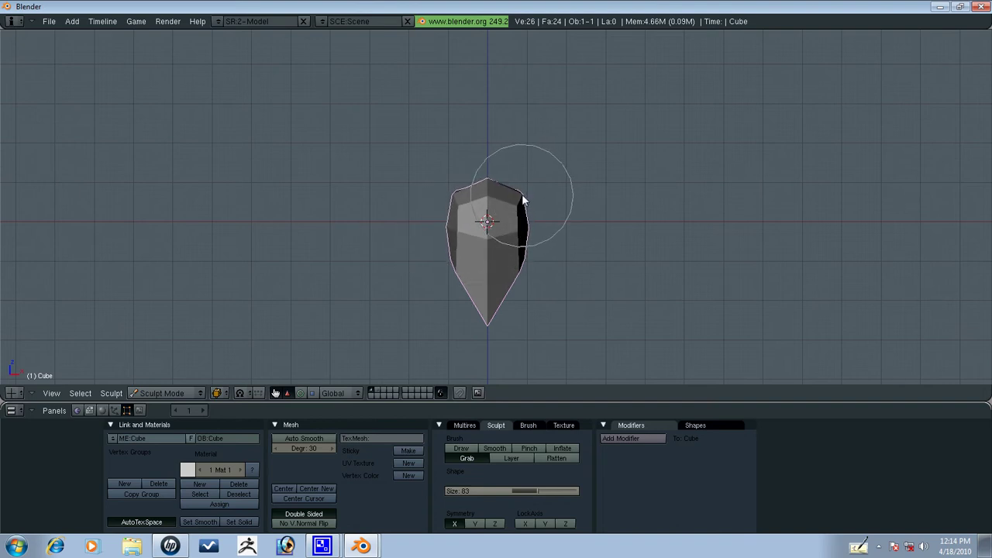
# Pull the mesh's lower-right part downward and nudge its upper-right faces.
pyautogui.moveTo(533, 195); pyautogui.dragTo(459, 266, button='middle')
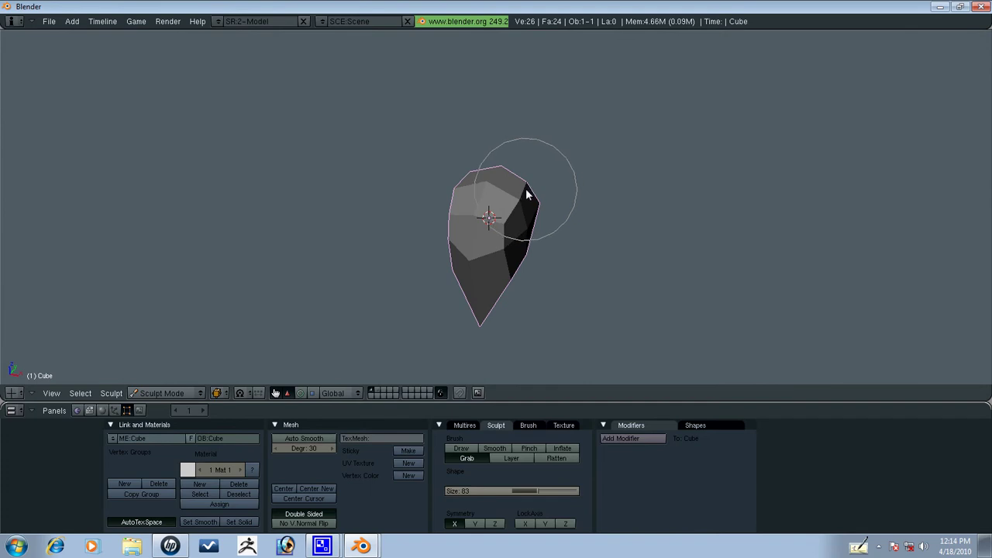
pyautogui.press('KP_1')
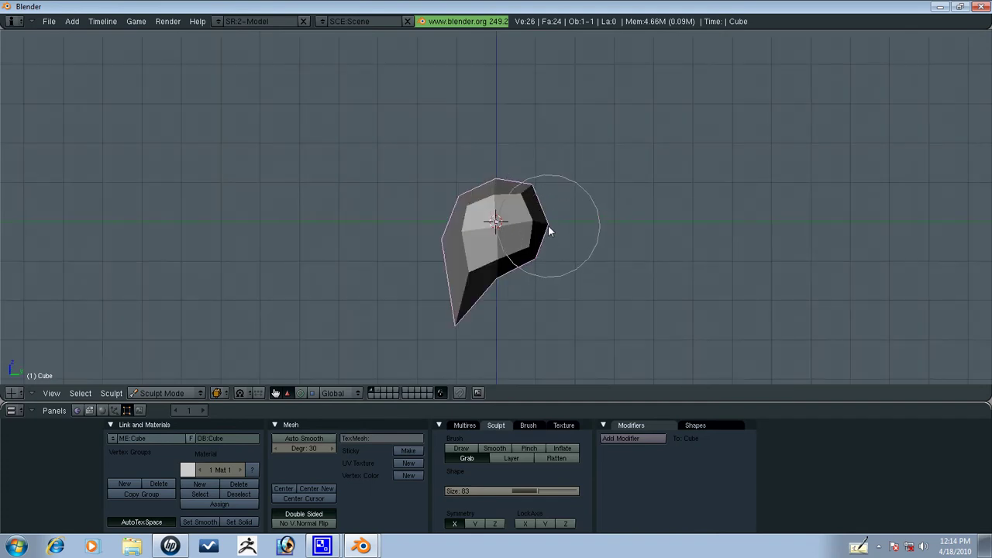
pyautogui.moveTo(551, 234); pyautogui.dragTo(535, 269)
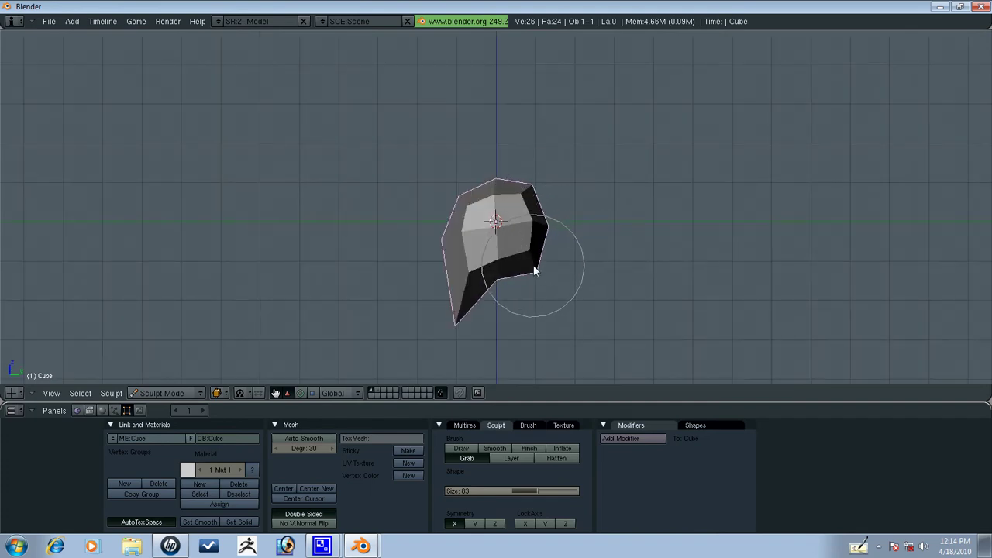
pyautogui.moveTo(542, 228); pyautogui.dragTo(543, 230)
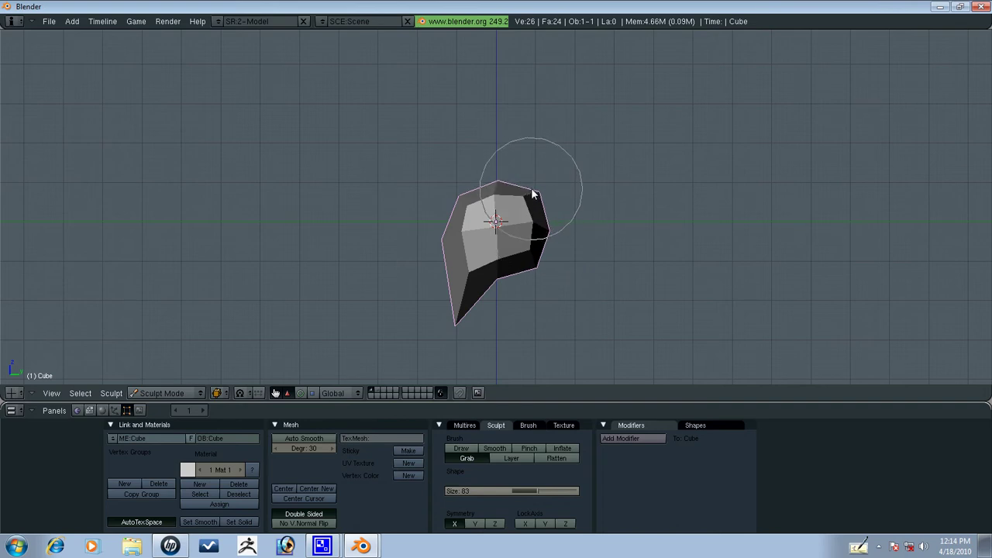
pyautogui.press('KP_1')
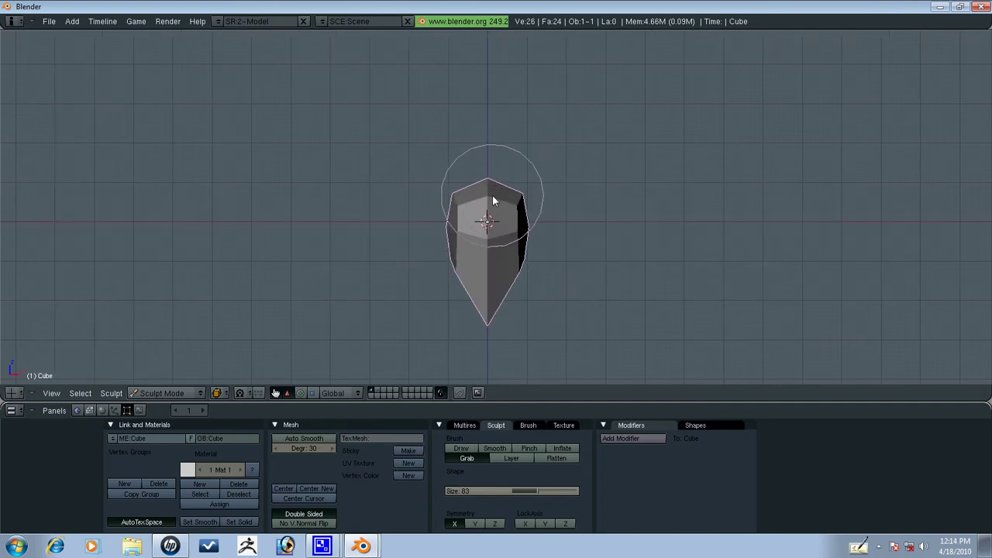
pyautogui.moveTo(513, 226); pyautogui.dragTo(514, 233)
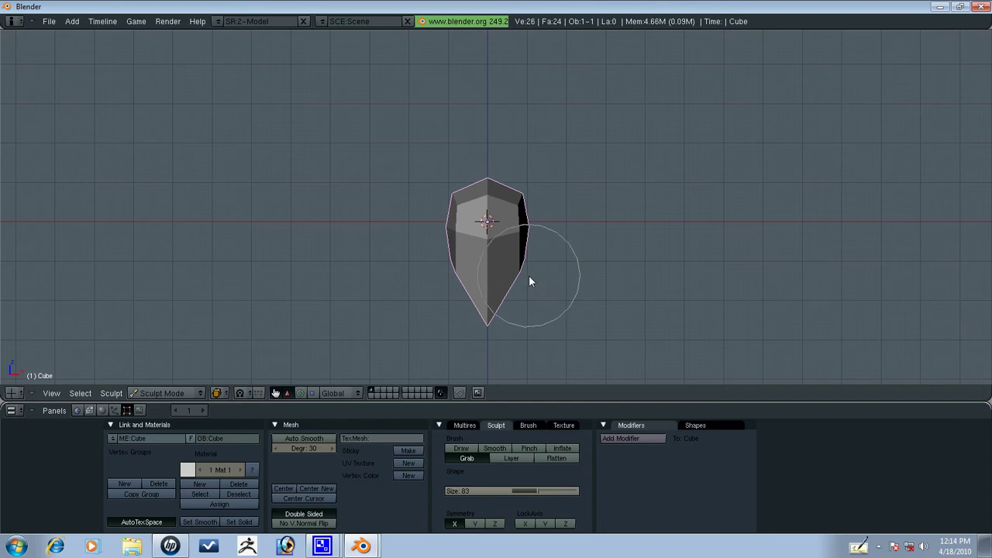
pyautogui.moveTo(394, 295)
pyautogui.mouseDown(button='middle')
pyautogui.moveTo(412, 332)
pyautogui.moveTo(381, 339)
pyautogui.moveTo(467, 166)
pyautogui.moveTo(317, 166)
pyautogui.moveTo(365, 181)
pyautogui.mouseUp(button='middle')
pyautogui.press('KP_3')
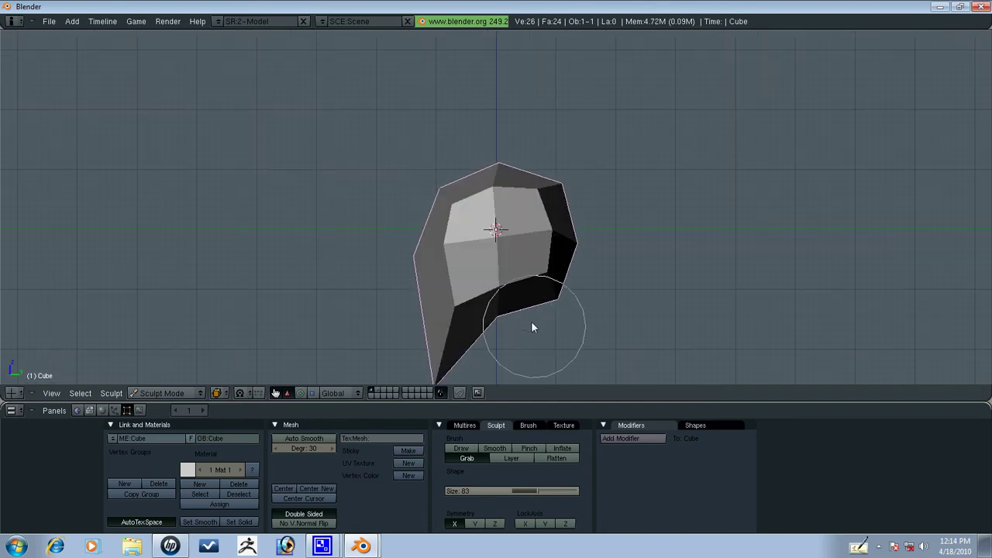
pyautogui.scroll(-2, 494, 309)
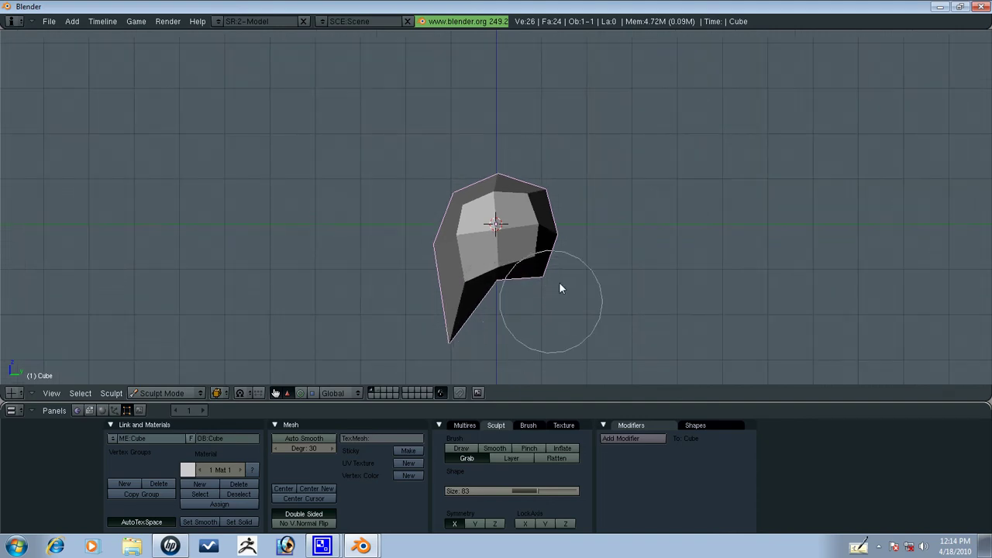
# Add Multires to the mesh and raise it to level 2, giving 96 faces.
pyautogui.click(463, 425)
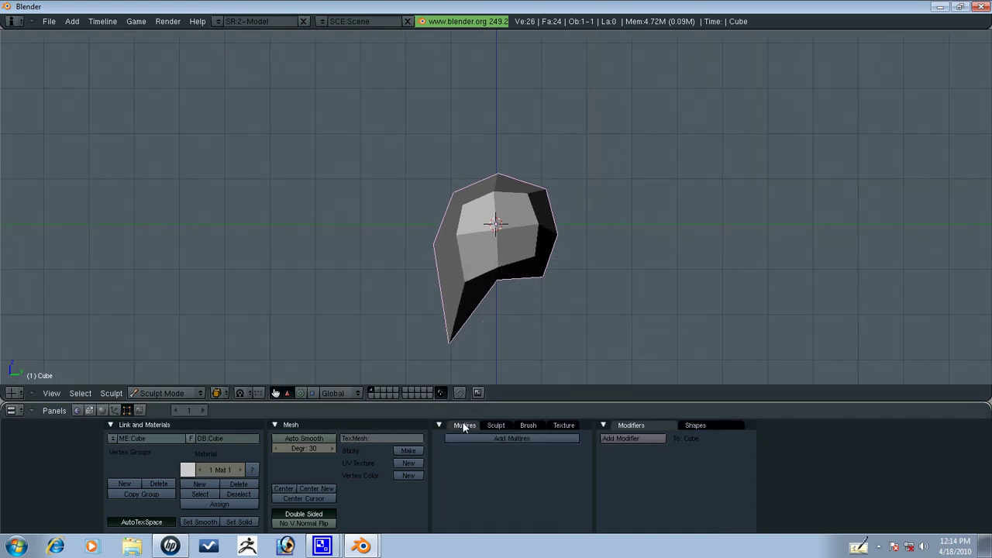
pyautogui.click(509, 438)
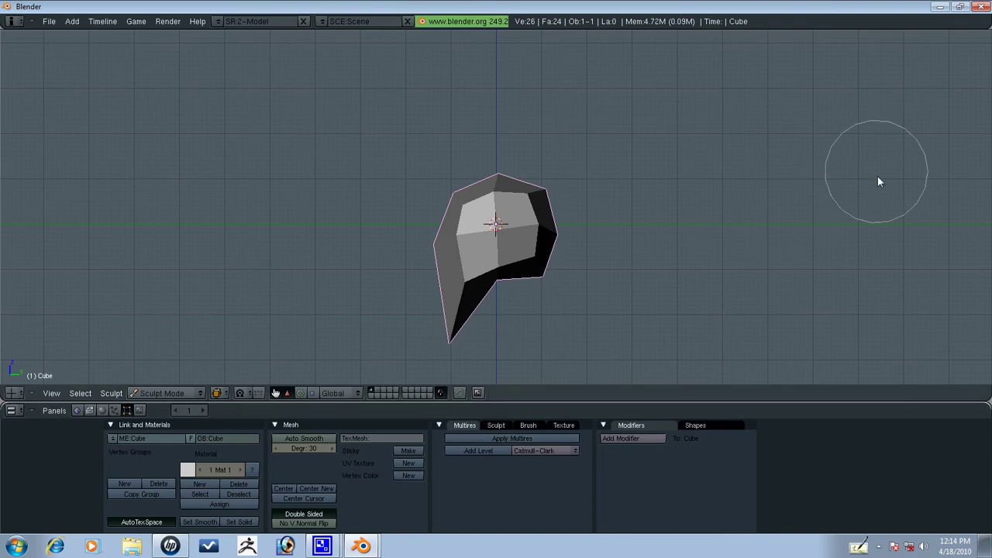
pyautogui.click(504, 451)
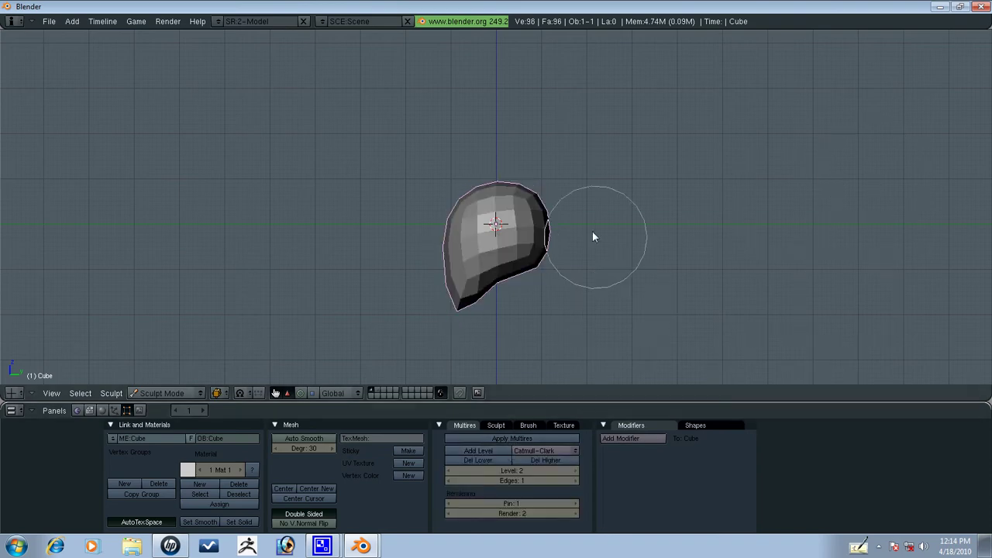
pyautogui.press('KP_1')
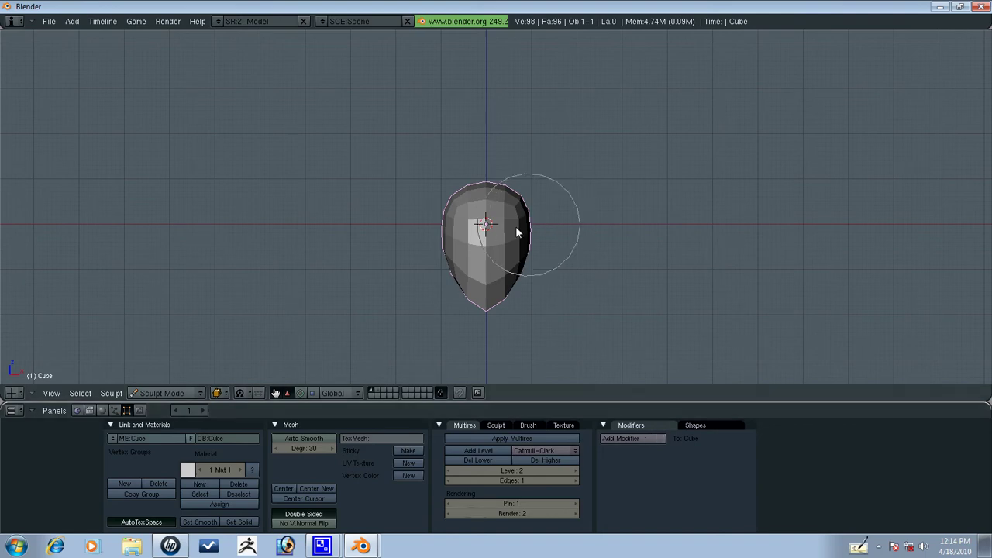
pyautogui.press('KP_6')
pyautogui.scroll(2, 483, 279)
pyautogui.moveTo(483, 279)
pyautogui.mouseDown()
pyautogui.moveTo(496, 267)
pyautogui.moveTo(482, 273)
pyautogui.moveTo(486, 287)
pyautogui.moveTo(493, 248)
pyautogui.moveTo(494, 258)
pyautogui.mouseUp()
# Carve the jaw notch, pull the lower tip down, and push out the head's upper-left.
pyautogui.press('KP_1')
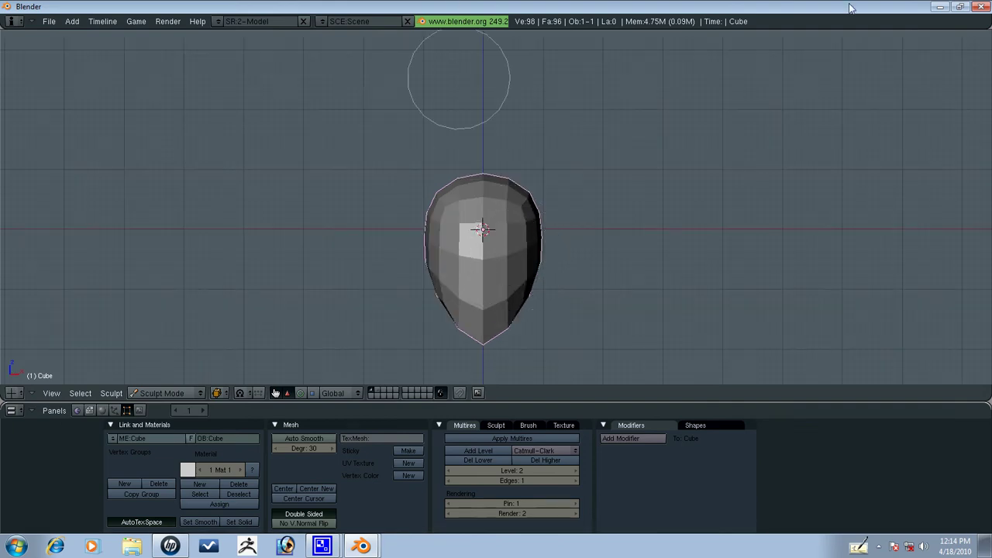
pyautogui.press('KP_3')
pyautogui.moveTo(571, 249)
pyautogui.mouseDown()
pyautogui.moveTo(538, 315)
pyautogui.moveTo(500, 301)
pyautogui.moveTo(533, 294)
pyautogui.moveTo(521, 289)
pyautogui.moveTo(462, 324)
pyautogui.moveTo(443, 320)
pyautogui.moveTo(439, 310)
pyautogui.mouseUp()
pyautogui.press('KP_1')
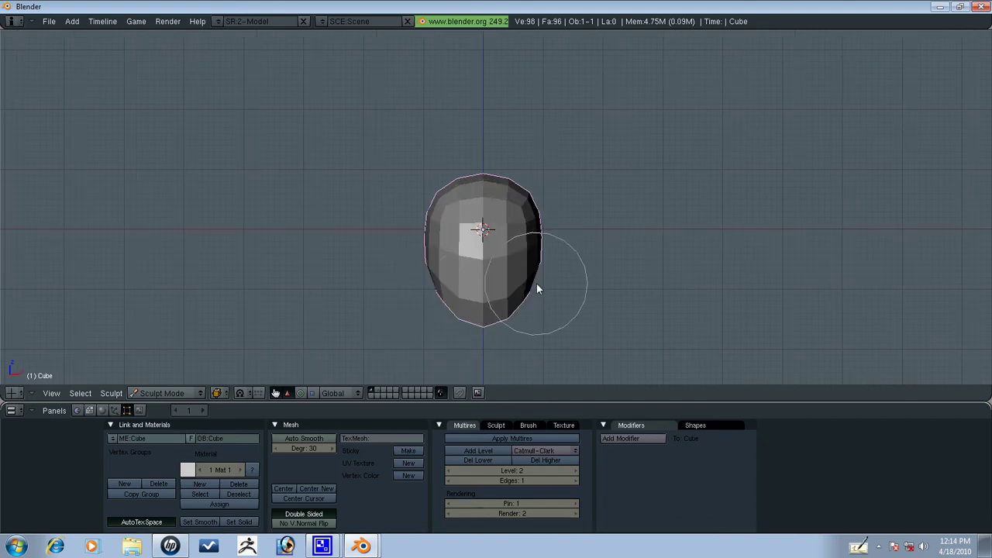
pyautogui.moveTo(518, 307)
pyautogui.mouseDown()
pyautogui.moveTo(527, 307)
pyautogui.moveTo(507, 294)
pyautogui.moveTo(454, 333)
pyautogui.mouseUp()
pyautogui.press('KP_3')
pyautogui.moveTo(455, 208); pyautogui.dragTo(446, 214)
pyautogui.press('KP_1')
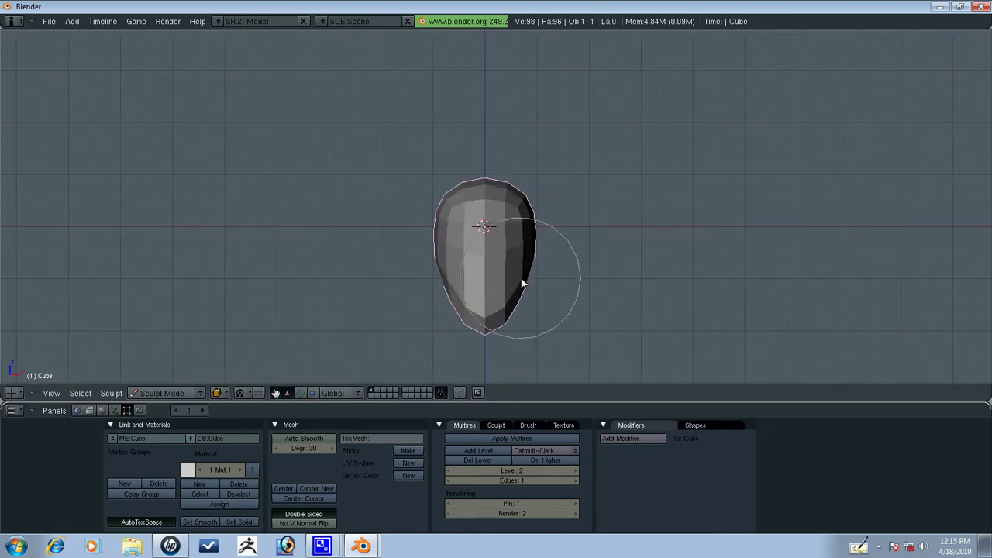
# Refine the head's right side and lower silhouette from angled and front views.
pyautogui.moveTo(547, 262); pyautogui.dragTo(437, 201, button='middle')
pyautogui.moveTo(437, 207)
pyautogui.mouseDown()
pyautogui.moveTo(467, 188)
pyautogui.moveTo(460, 237)
pyautogui.moveTo(545, 246)
pyautogui.moveTo(529, 275)
pyautogui.mouseUp()
pyautogui.press('KP_1')
pyautogui.moveTo(530, 274)
pyautogui.mouseDown(button='middle')
pyautogui.moveTo(327, 309)
pyautogui.moveTo(514, 261)
pyautogui.moveTo(461, 215)
pyautogui.moveTo(580, 250)
pyautogui.moveTo(512, 217)
pyautogui.moveTo(409, 286)
pyautogui.moveTo(524, 229)
pyautogui.moveTo(510, 235)
pyautogui.moveTo(494, 142)
pyautogui.mouseUp(button='middle')
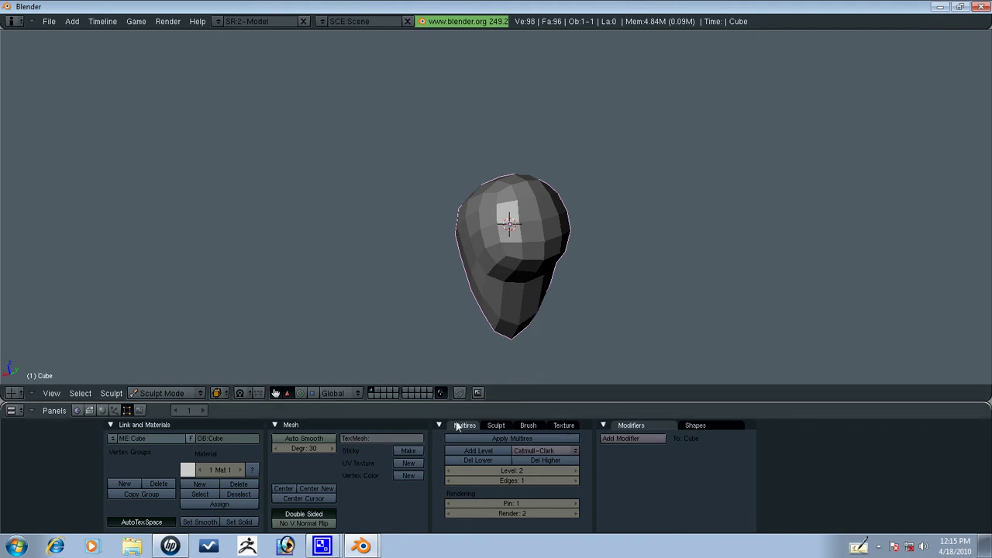
pyautogui.moveTo(580, 295)
pyautogui.mouseDown(button='middle')
pyautogui.moveTo(555, 200)
pyautogui.moveTo(551, 236)
pyautogui.mouseUp(button='middle')
pyautogui.moveTo(547, 275)
pyautogui.mouseDown()
pyautogui.moveTo(495, 284)
pyautogui.moveTo(502, 286)
pyautogui.mouseUp()
pyautogui.press('KP_1')
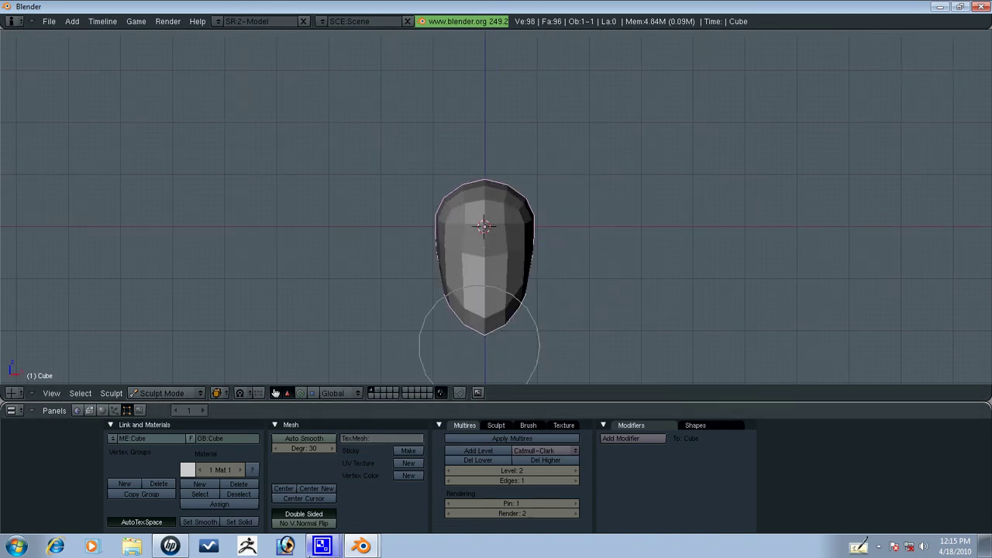
pyautogui.moveTo(322, 546)
pyautogui.click(300, 495)
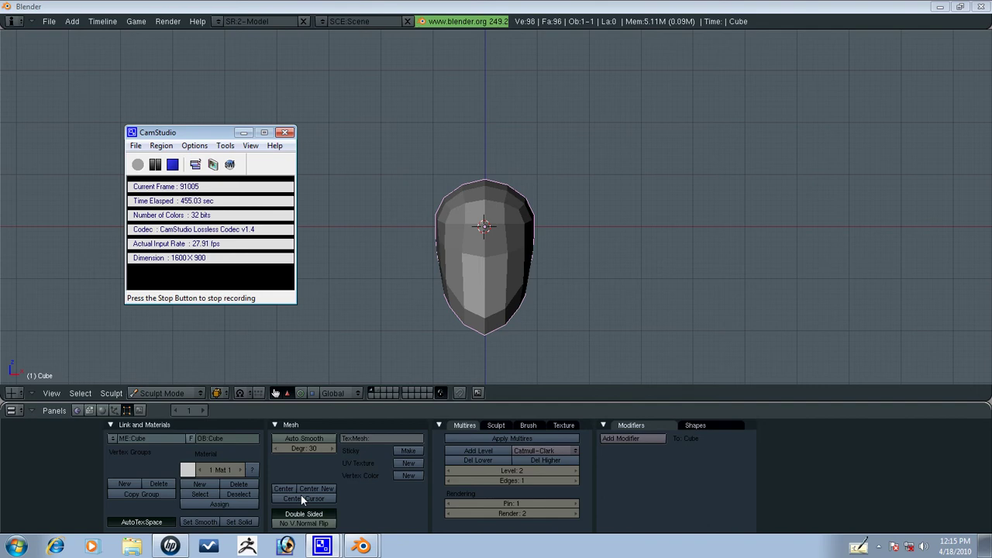
pyautogui.click(487, 210)
# Check the head from side and front views, then add Multires level 3 for 384 faces.
pyautogui.press('KP_3')
pyautogui.scroll(3, 507, 228)
pyautogui.scroll(-2, 507, 229)
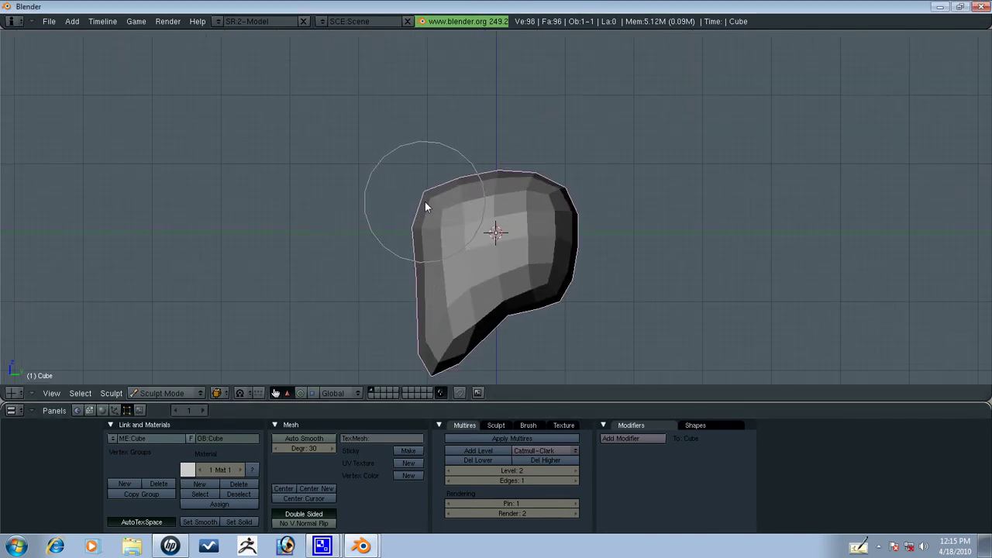
pyautogui.scroll(-1, 438, 226)
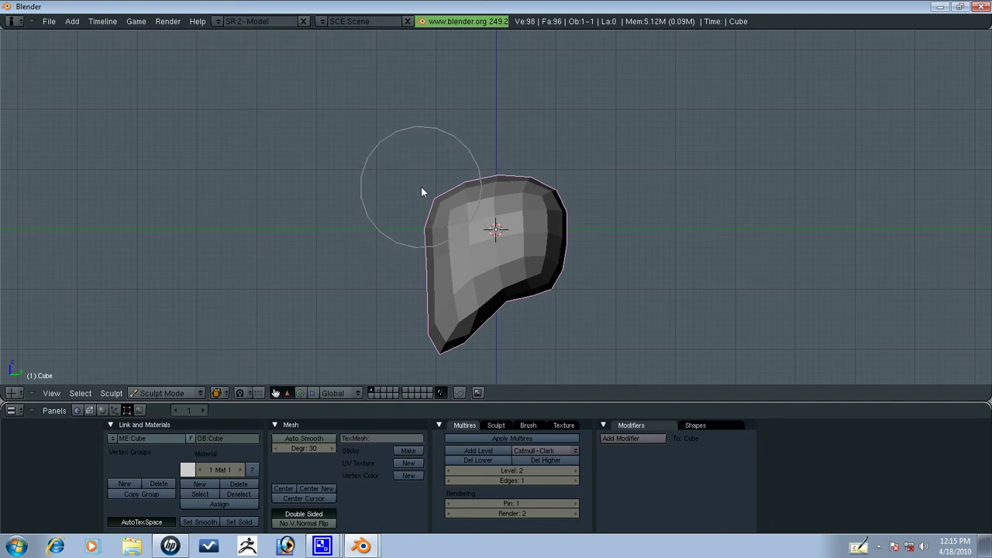
pyautogui.press('KP_1')
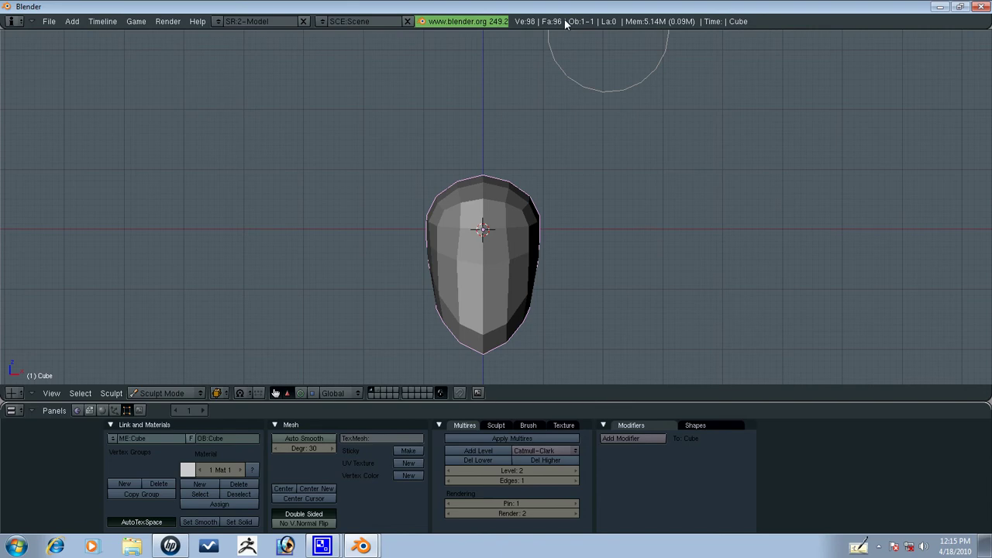
pyautogui.moveTo(702, 230); pyautogui.dragTo(636, 225, button='middle')
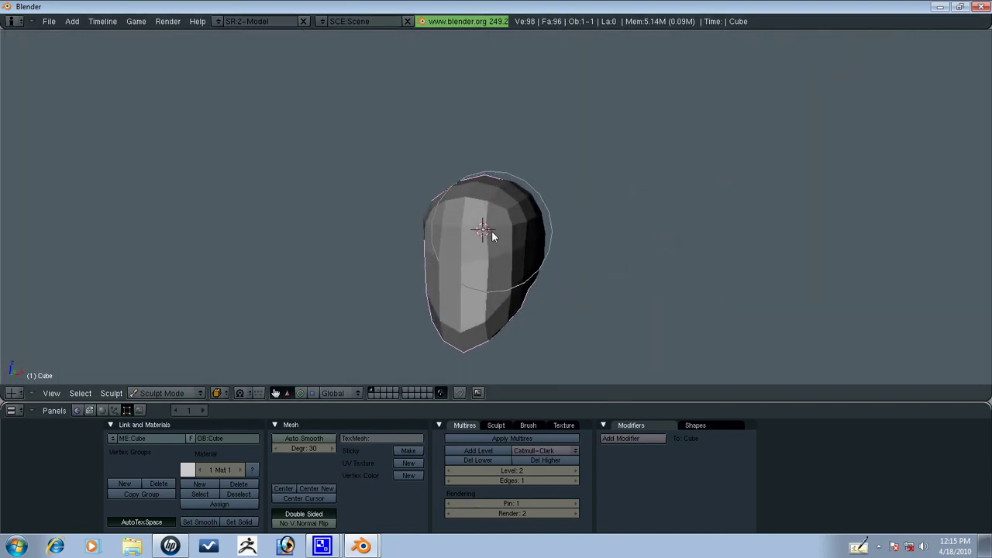
pyautogui.moveTo(491, 234)
pyautogui.mouseDown(button='middle')
pyautogui.moveTo(536, 205)
pyautogui.moveTo(438, 232)
pyautogui.moveTo(478, 150)
pyautogui.moveTo(381, 167)
pyautogui.moveTo(475, 173)
pyautogui.moveTo(586, 236)
pyautogui.moveTo(451, 190)
pyautogui.moveTo(496, 221)
pyautogui.moveTo(448, 234)
pyautogui.moveTo(465, 217)
pyautogui.moveTo(377, 270)
pyautogui.moveTo(444, 223)
pyautogui.moveTo(498, 313)
pyautogui.moveTo(489, 292)
pyautogui.moveTo(400, 214)
pyautogui.moveTo(434, 259)
pyautogui.moveTo(403, 274)
pyautogui.moveTo(461, 263)
pyautogui.mouseUp(button='middle')
pyautogui.press('KP_1')
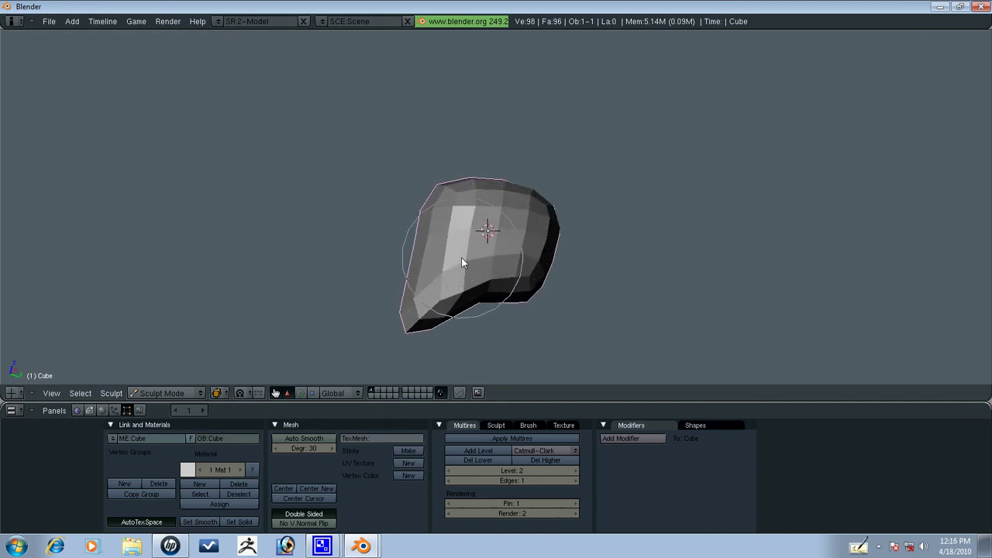
pyautogui.press('KP_1')
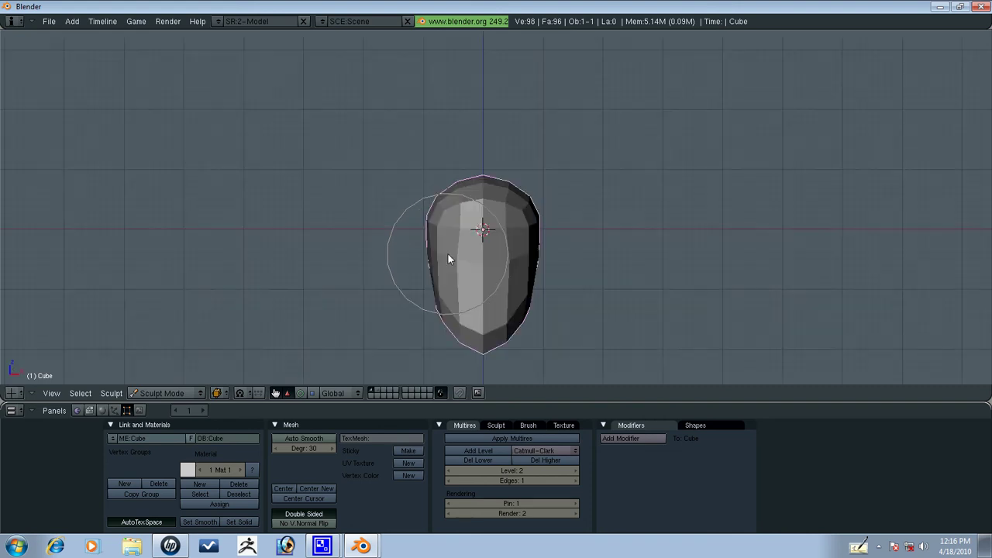
pyautogui.press('KP_3')
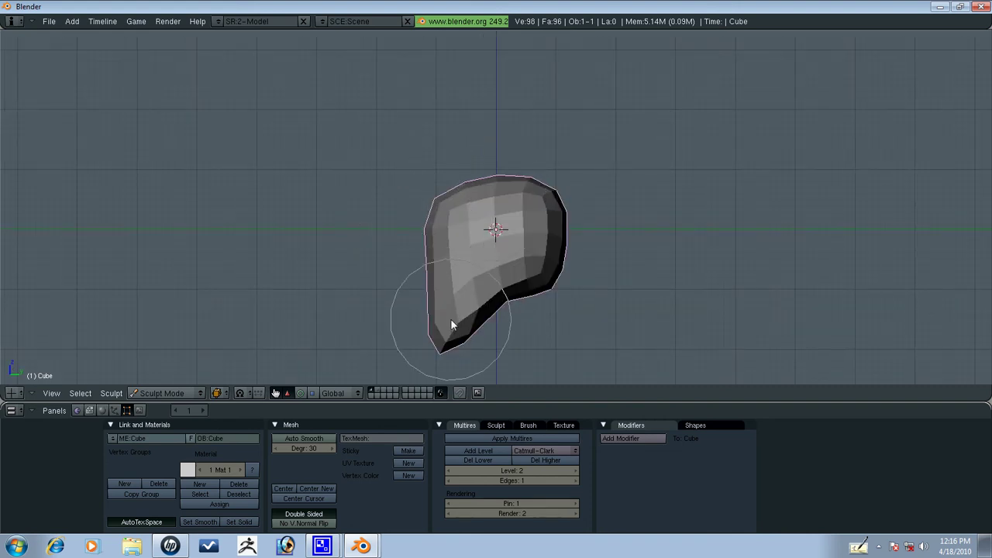
pyautogui.click(476, 450)
# From the front view, narrow the head's right side, mirrored on the left.
pyautogui.press('KP_1')
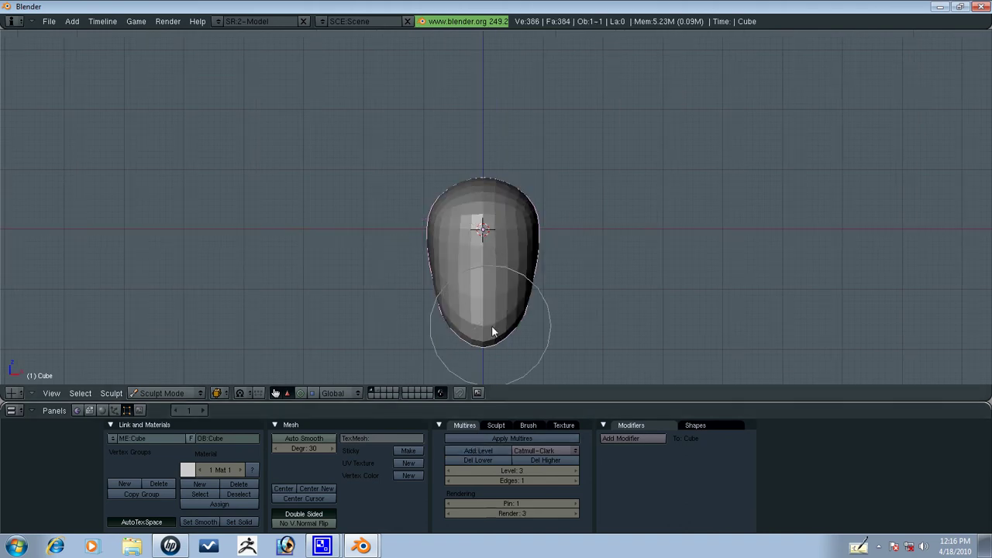
pyautogui.moveTo(505, 328); pyautogui.dragTo(432, 211, button='middle')
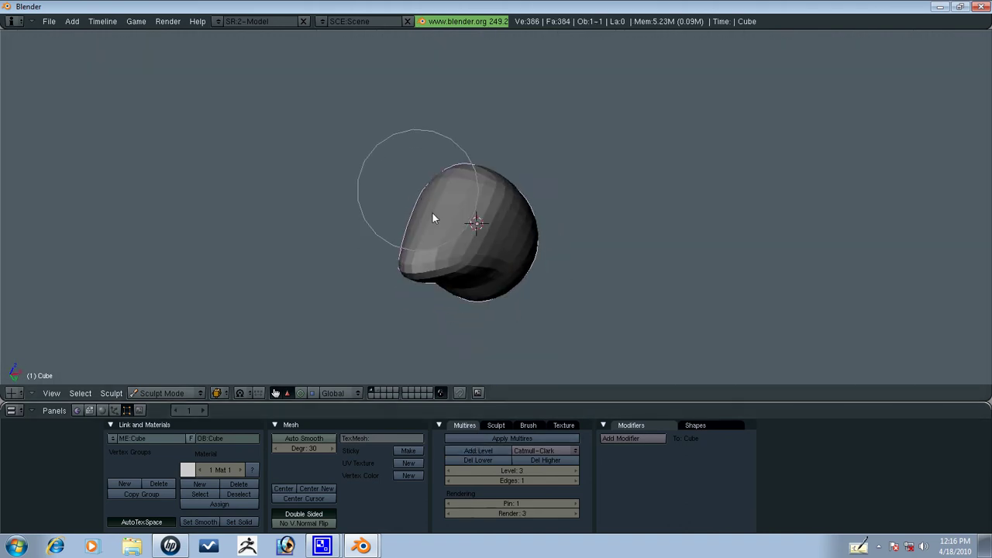
pyautogui.moveTo(465, 283); pyautogui.dragTo(457, 273, button='middle')
pyautogui.press('KP_1')
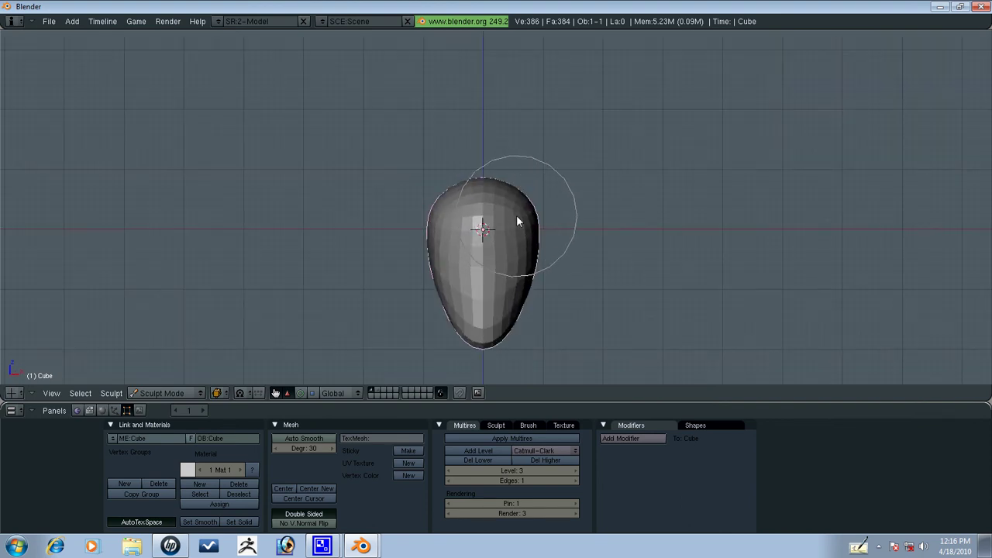
pyautogui.moveTo(536, 215); pyautogui.dragTo(537, 248)
# In side view, pull the lower part of the head upward into a rounder profile.
pyautogui.press('KP_3')
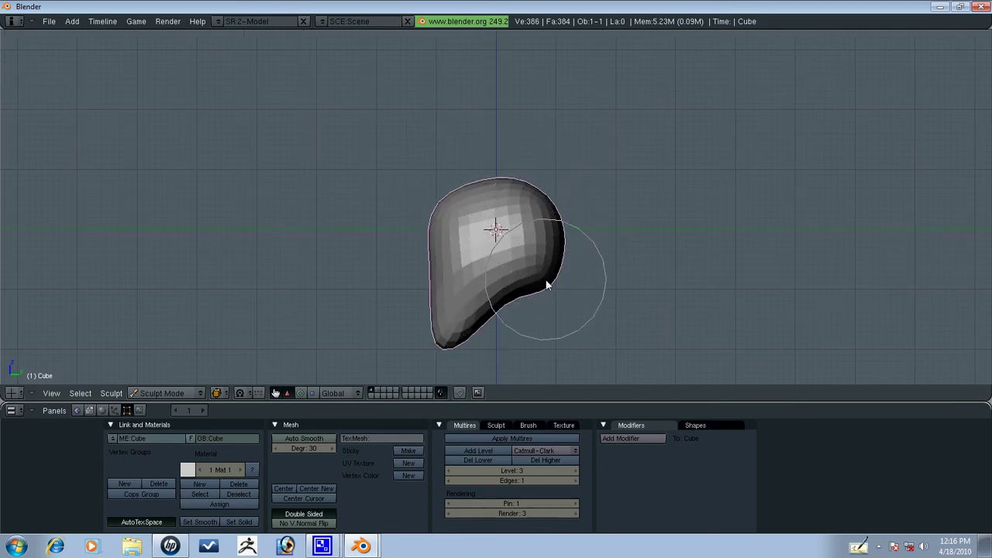
pyautogui.moveTo(443, 350)
pyautogui.mouseDown()
pyautogui.moveTo(437, 306)
pyautogui.moveTo(450, 339)
pyautogui.moveTo(471, 334)
pyautogui.moveTo(397, 338)
pyautogui.moveTo(451, 335)
pyautogui.moveTo(431, 252)
pyautogui.mouseUp()
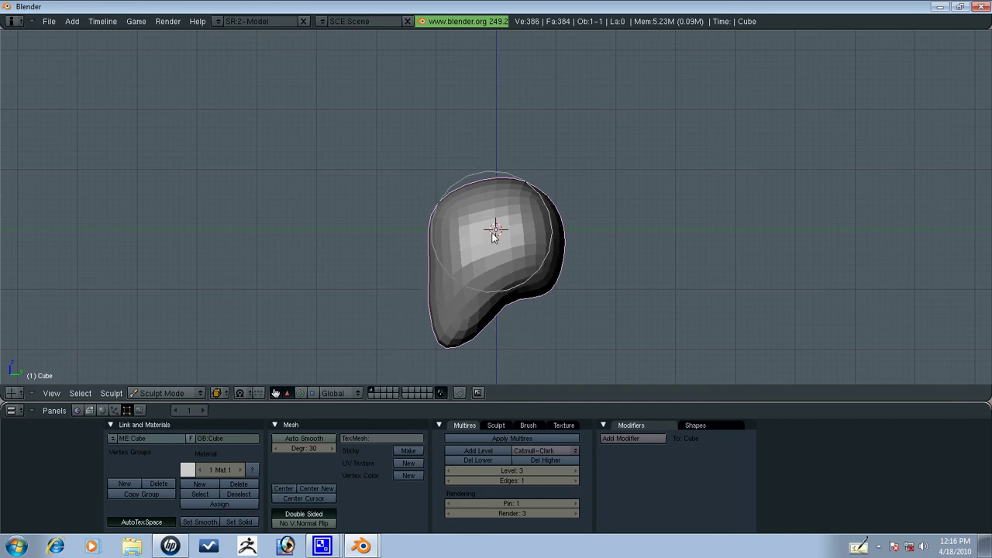
pyautogui.moveTo(470, 225)
pyautogui.mouseDown(button='middle')
pyautogui.moveTo(366, 280)
pyautogui.moveTo(587, 246)
pyautogui.mouseUp(button='middle')
pyautogui.press('KP_1')
pyautogui.press('KP_7')
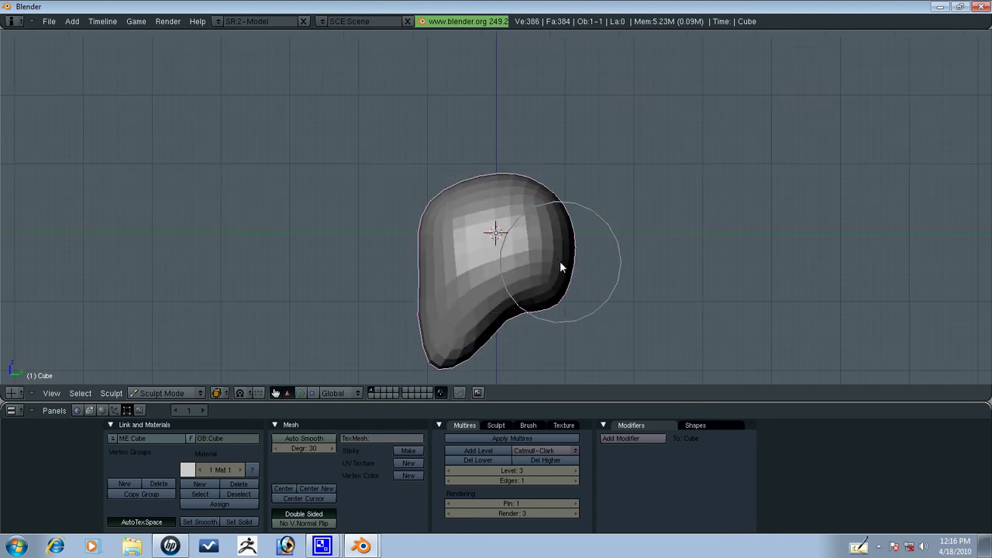
pyautogui.press('KP_1')
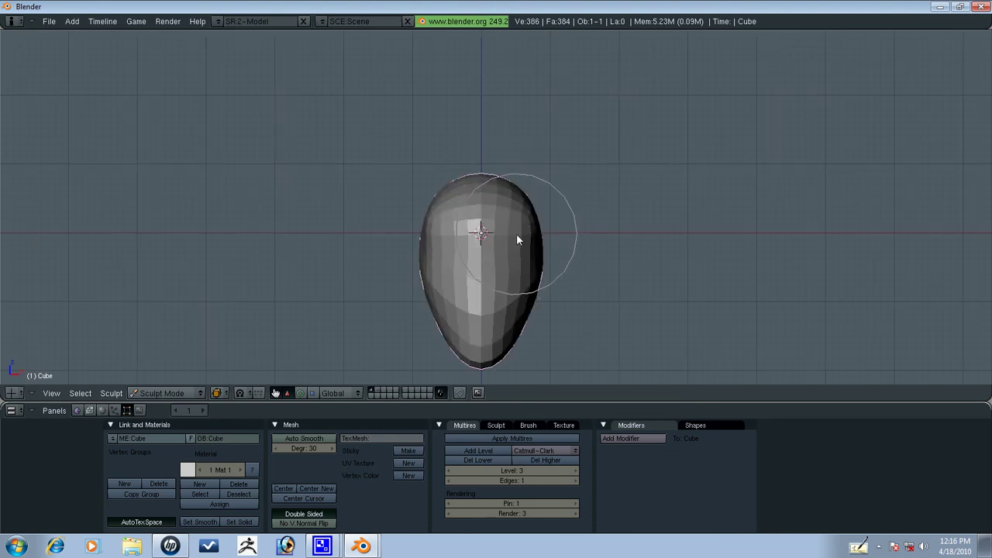
# Inspect the bean-shaped head from front, top, side and perspective angles.
pyautogui.moveTo(540, 217); pyautogui.dragTo(531, 217, button='middle')
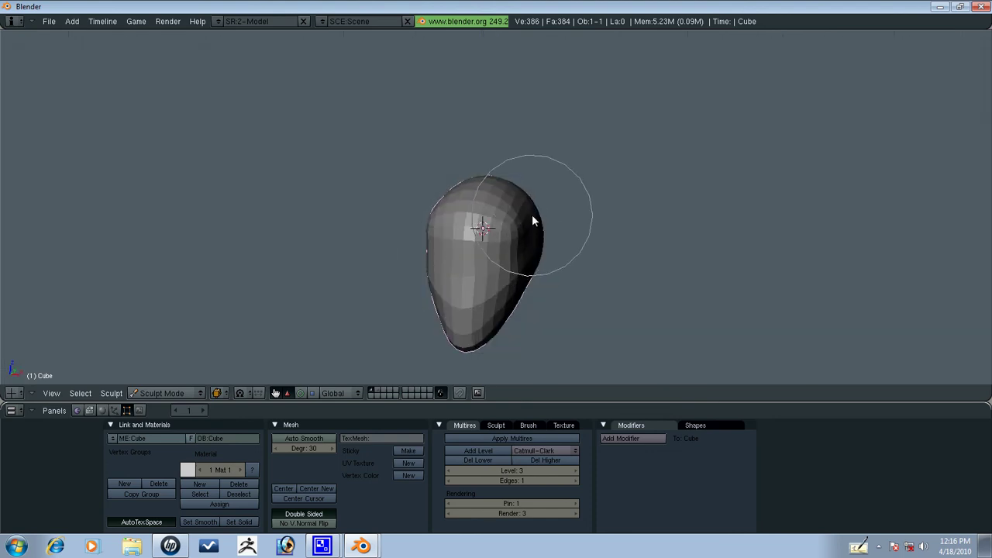
pyautogui.press('KP_7')
pyautogui.press('KP_3')
pyautogui.moveTo(491, 283)
pyautogui.mouseDown(button='middle')
pyautogui.moveTo(532, 300)
pyautogui.moveTo(516, 182)
pyautogui.moveTo(534, 240)
pyautogui.moveTo(529, 276)
pyautogui.mouseUp(button='middle')
pyautogui.press('KP_3')
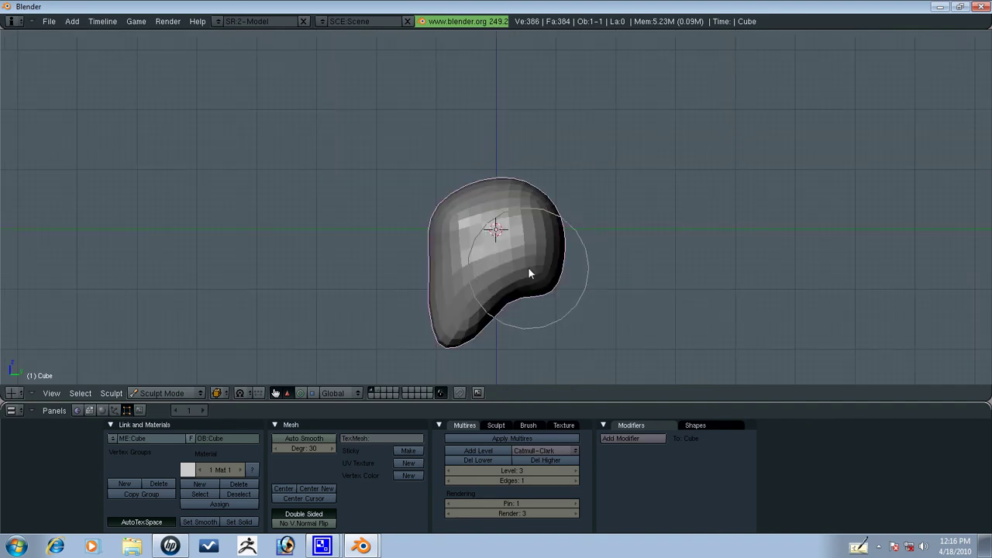
pyautogui.press('KP_1')
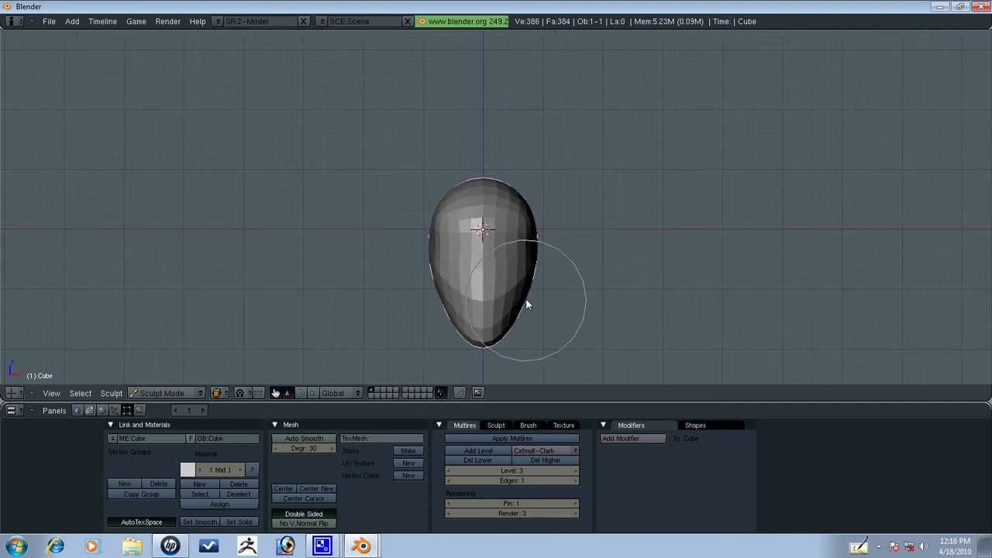
pyautogui.scroll(1, 525, 297)
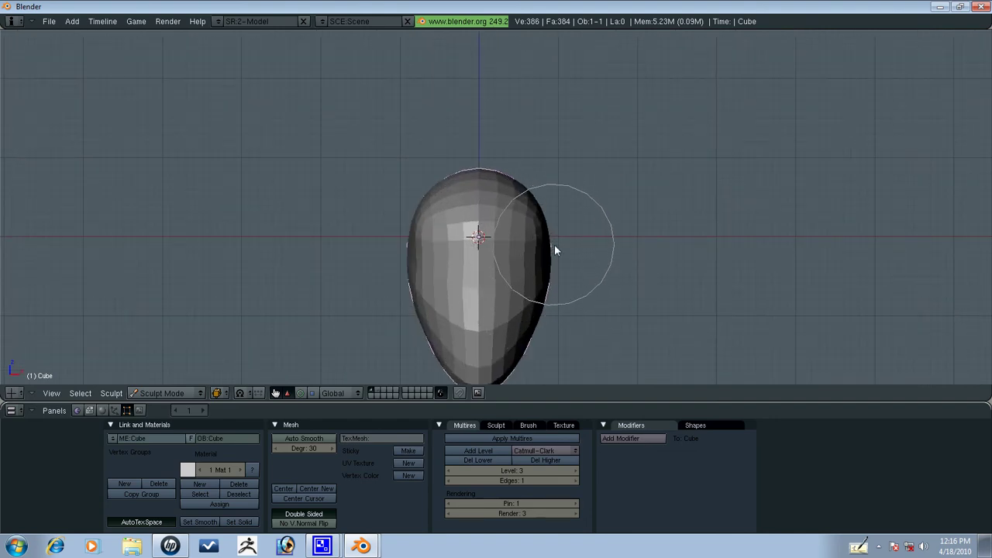
pyautogui.moveTo(549, 256); pyautogui.dragTo(481, 277, button='middle')
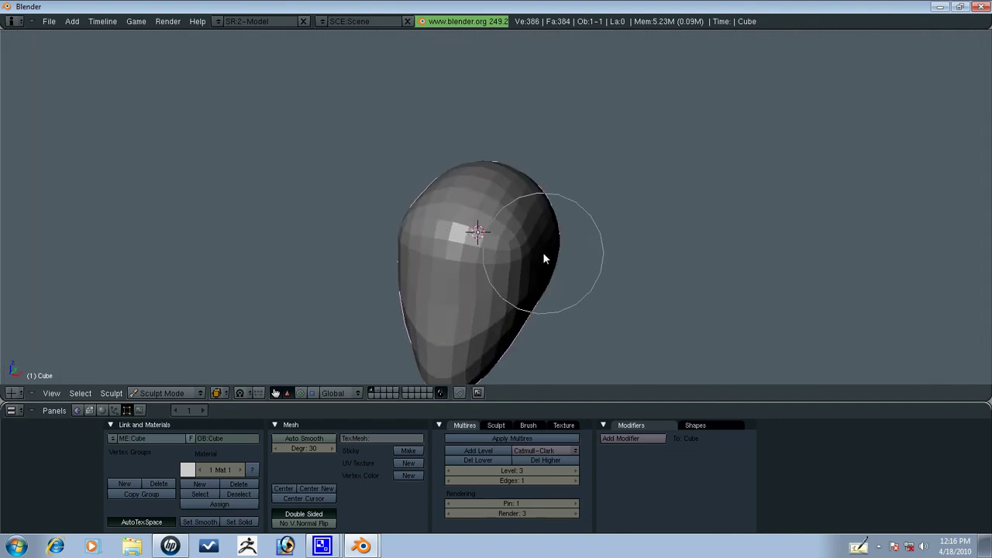
pyautogui.press('KP_1')
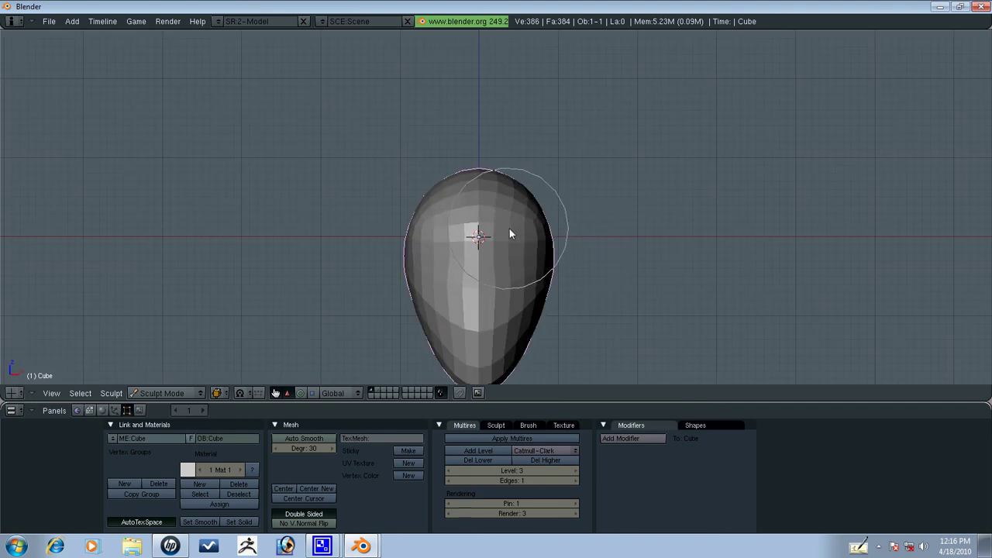
pyautogui.press('KP_3')
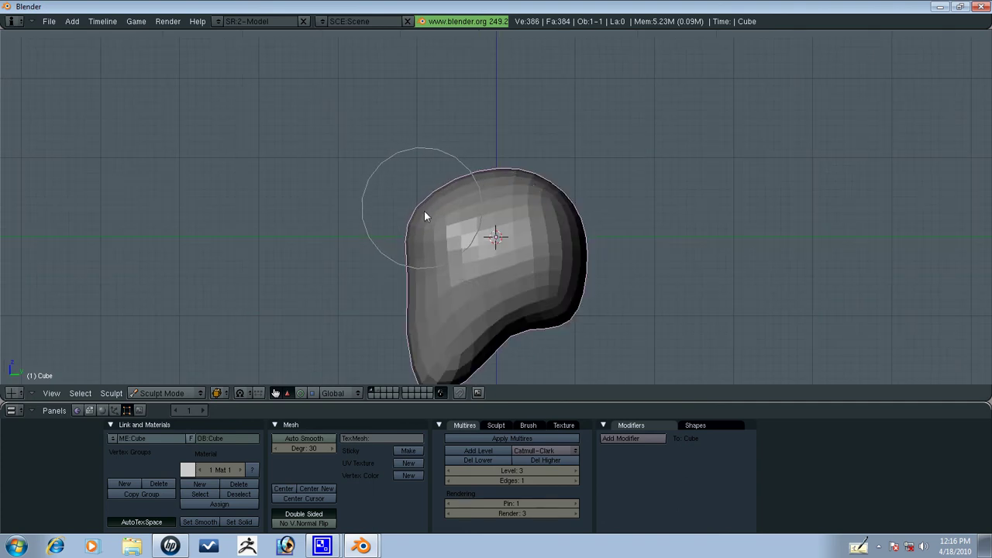
pyautogui.click(477, 450)
pyautogui.press('KP_1')
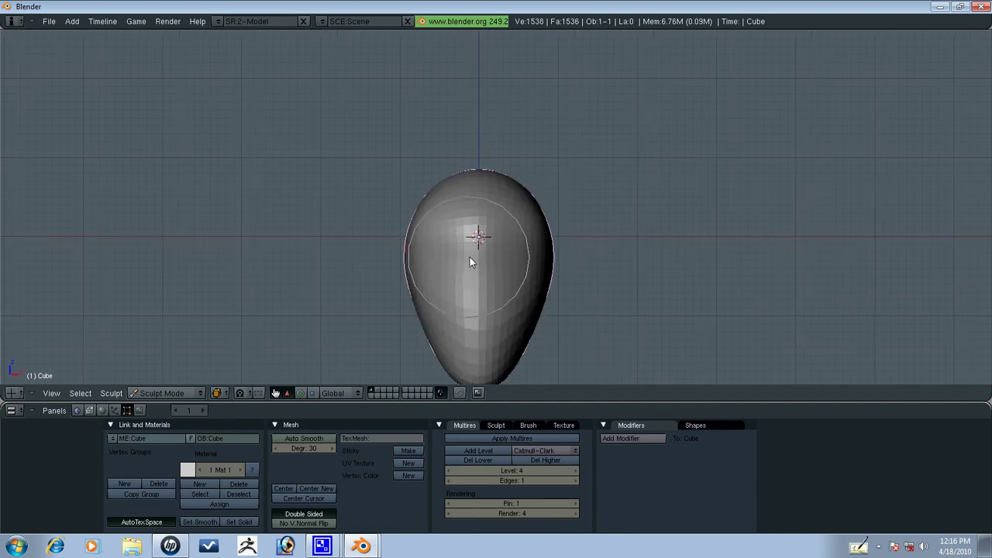
pyautogui.moveTo(469, 257); pyautogui.dragTo(430, 260, button='middle')
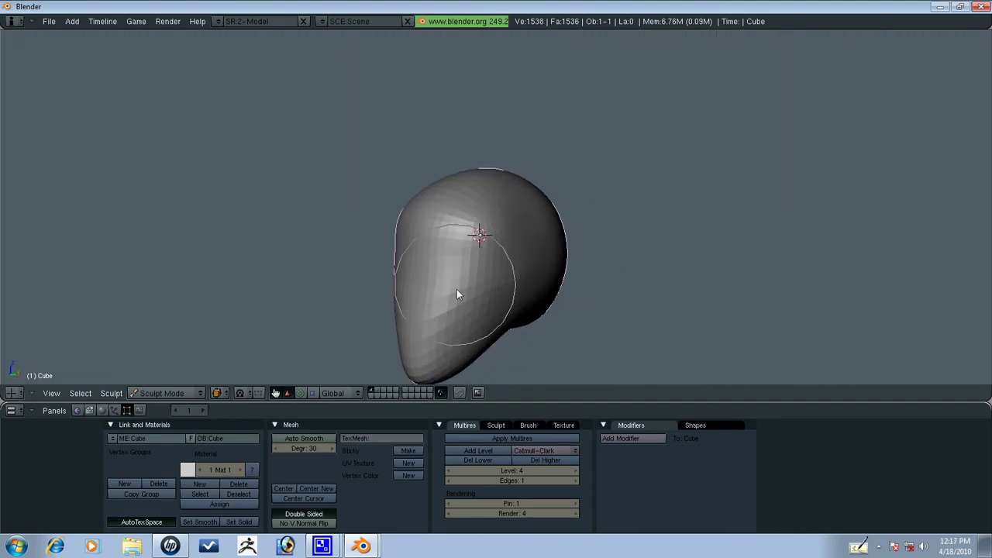
pyautogui.click(449, 471)
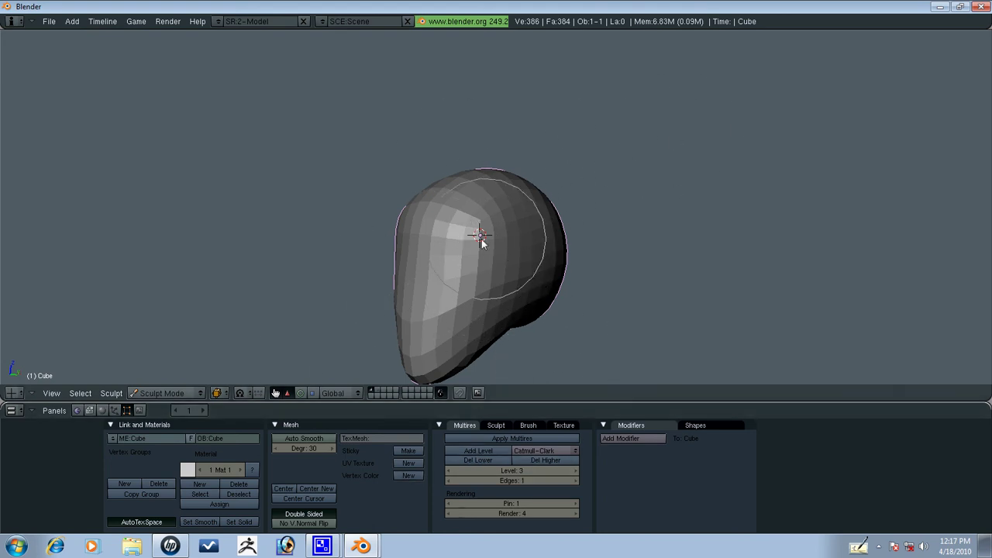
pyautogui.click(576, 472)
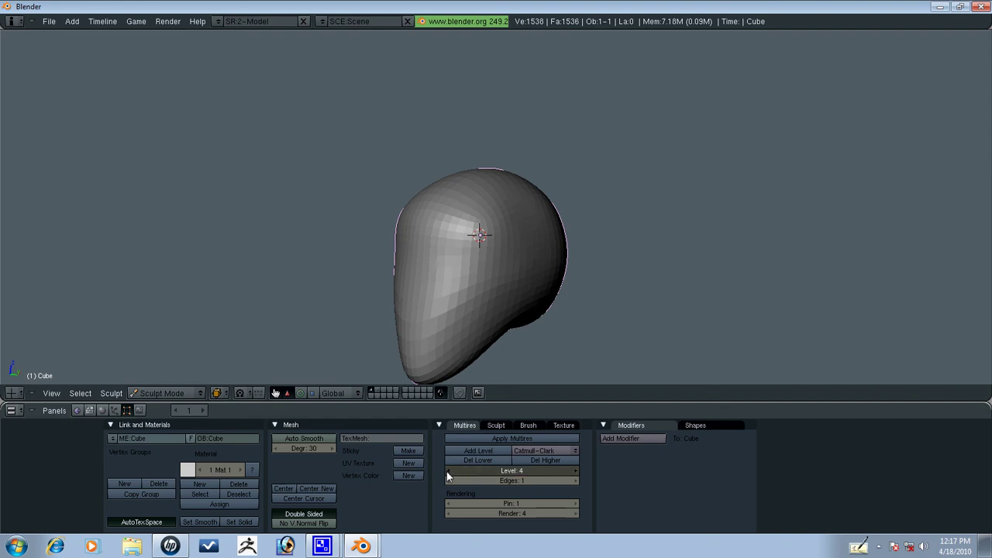
pyautogui.click(447, 471)
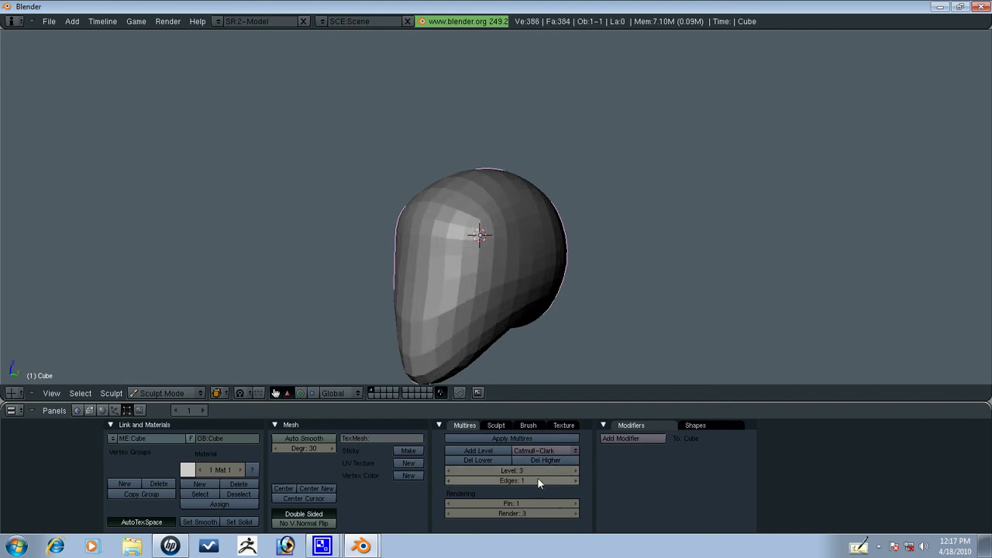
pyautogui.press('KP_1')
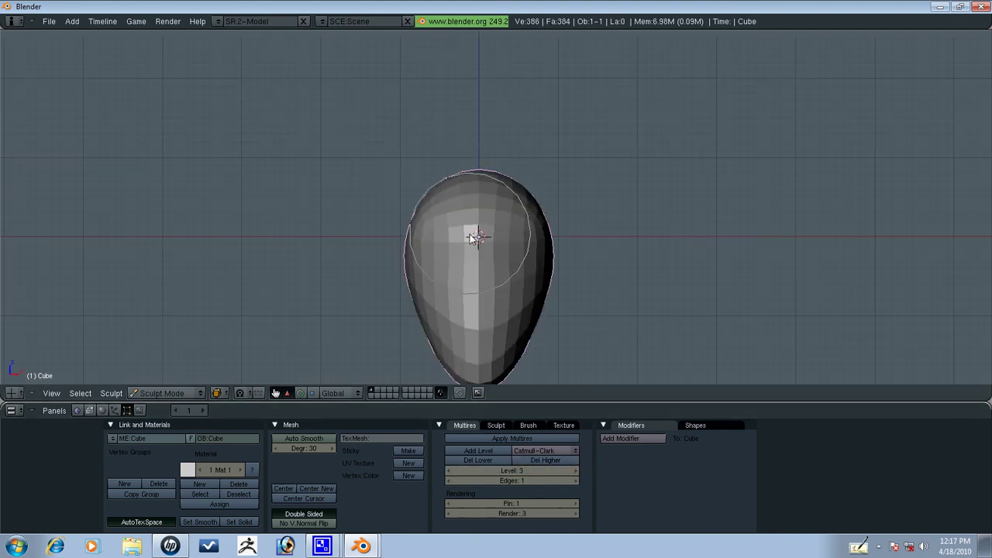
pyautogui.scroll(-2, 496, 248)
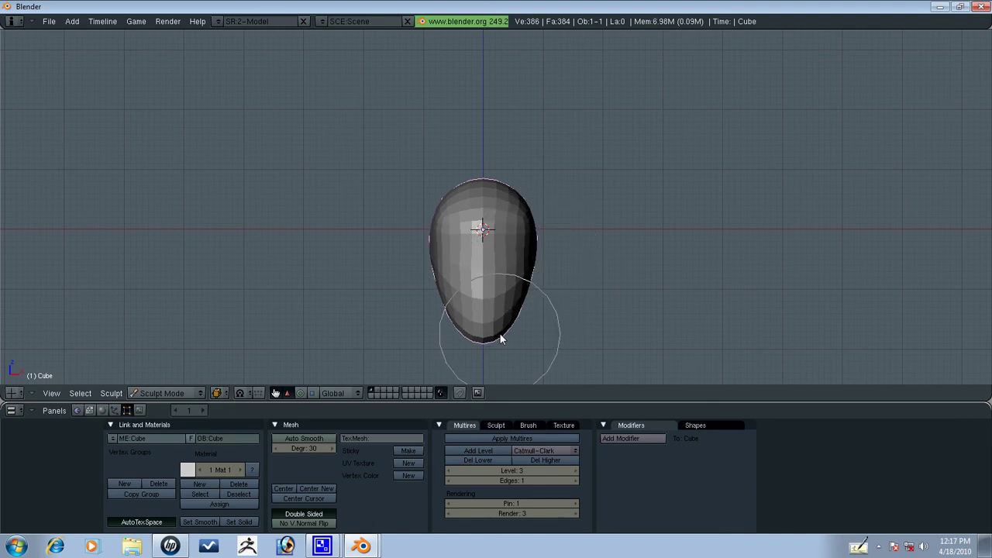
pyautogui.click(49, 21)
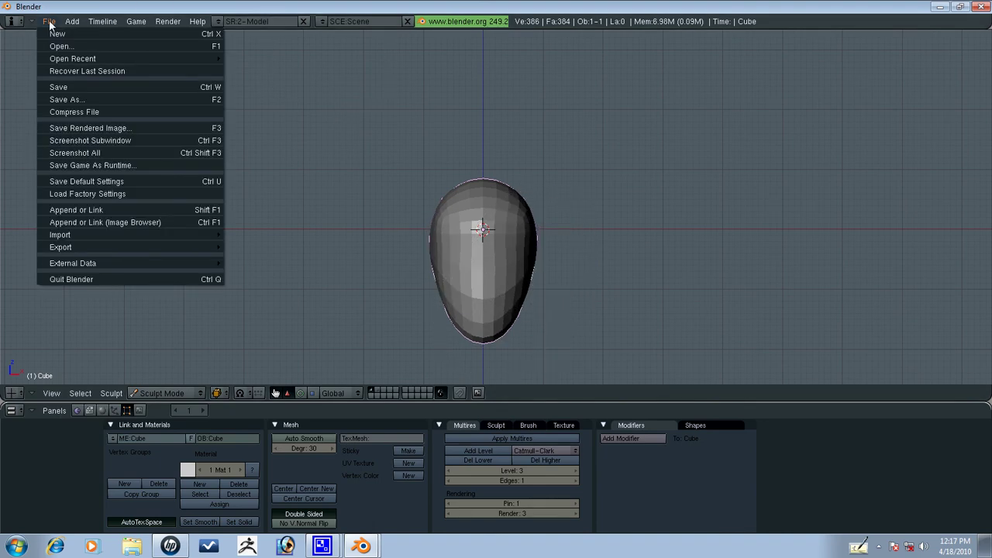
# Start Save As and browse to the Desktop/Blender Tutorials folder.
pyautogui.click(51, 99)
pyautogui.click(14, 61)
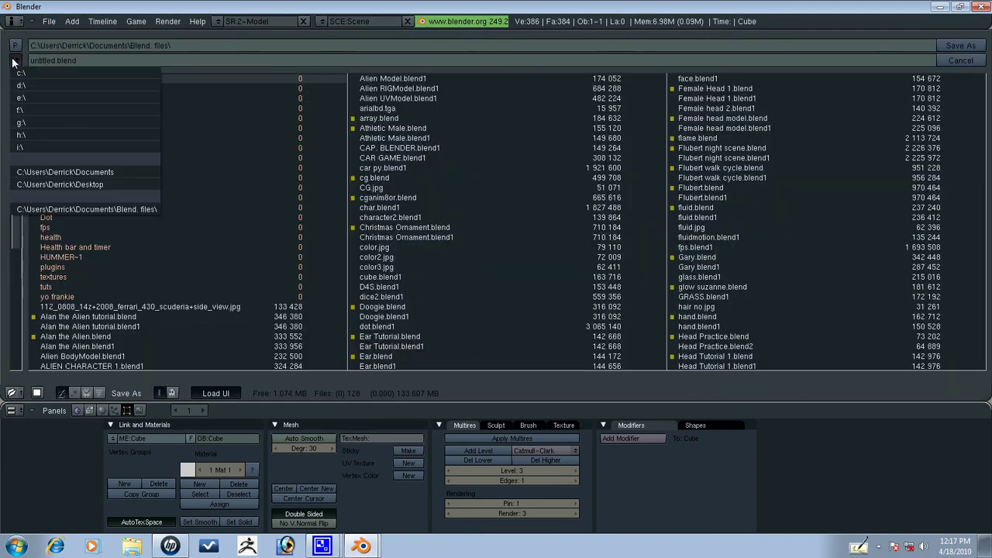
pyautogui.click(60, 182)
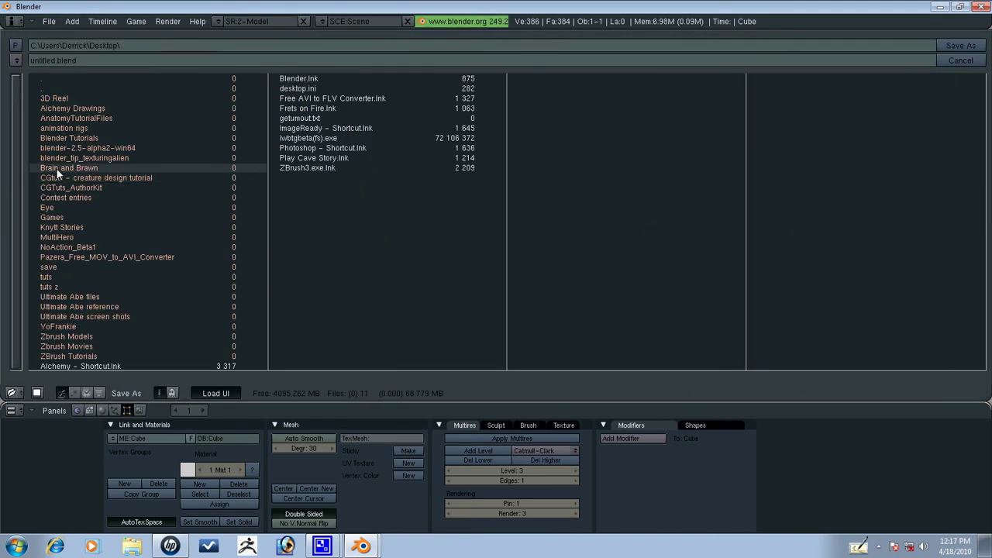
pyautogui.click(69, 138)
# Enter 'head sculpting' as the new file name.
pyautogui.click(86, 60)
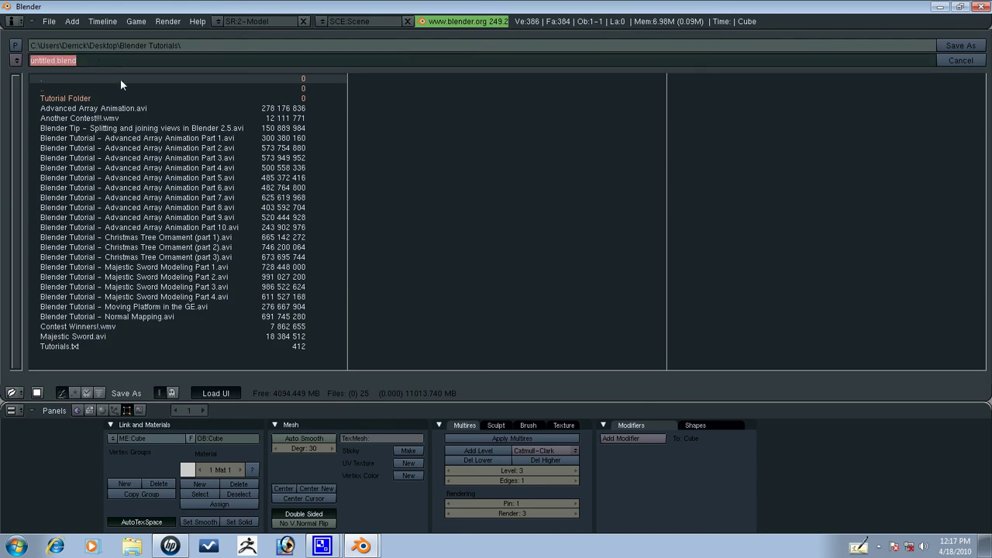
pyautogui.write('hEAD a')
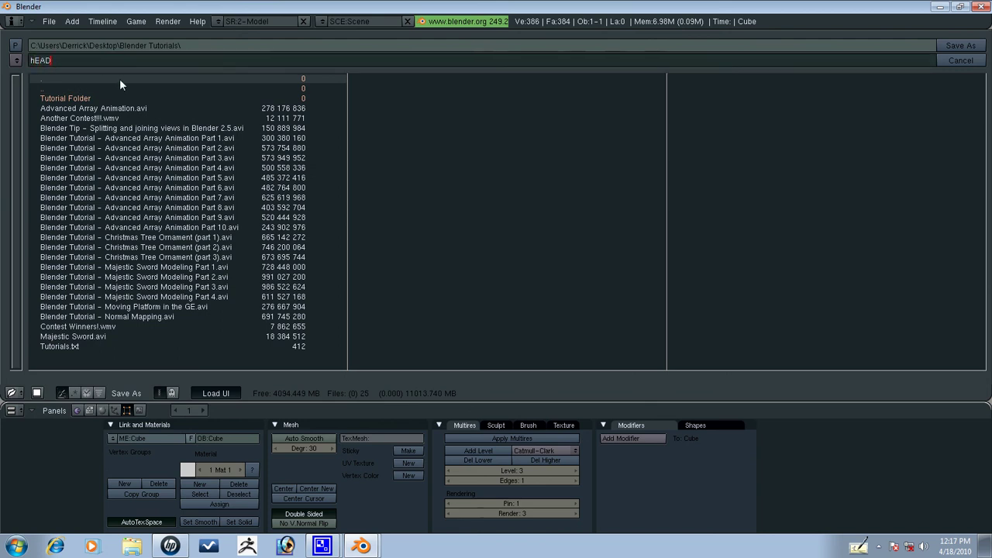
pyautogui.press('BackSpace')
pyautogui.press('BackSpace')
pyautogui.press('BackSpace')
pyautogui.press('BackSpace')
pyautogui.press('BackSpace')
pyautogui.press('BackSpace')
pyautogui.write('head sculpting')
# Capitalize the name to 'Head Sculpting Tutorial' and save the file.
pyautogui.click(83, 60)
pyautogui.press('Delete')
pyautogui.write('T')
pyautogui.press('Left')
pyautogui.press('Left')
pyautogui.press('Left')
pyautogui.press('Left')
pyautogui.press('Left')
pyautogui.press('Left')
pyautogui.press('Delete')
pyautogui.write('S')
pyautogui.press('Delete')
pyautogui.write('H')
pyautogui.press('Return')
pyautogui.click(961, 46)
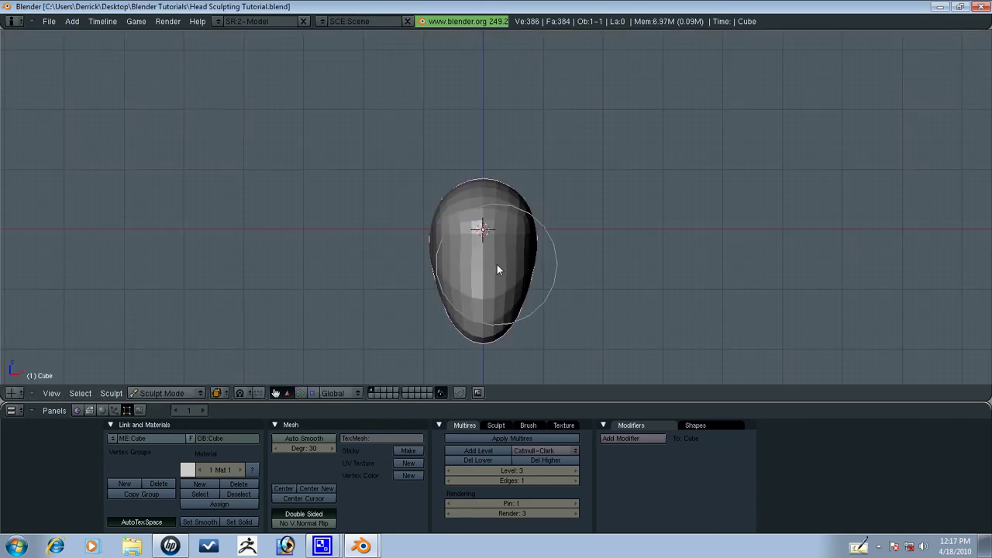
pyautogui.moveTo(336, 548)
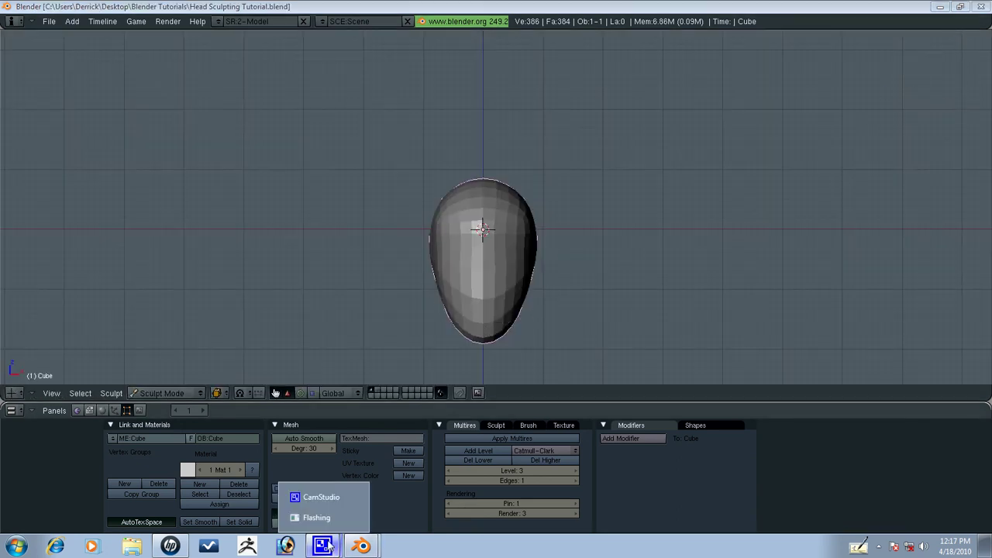
pyautogui.click(315, 499)
pyautogui.click(500, 6)
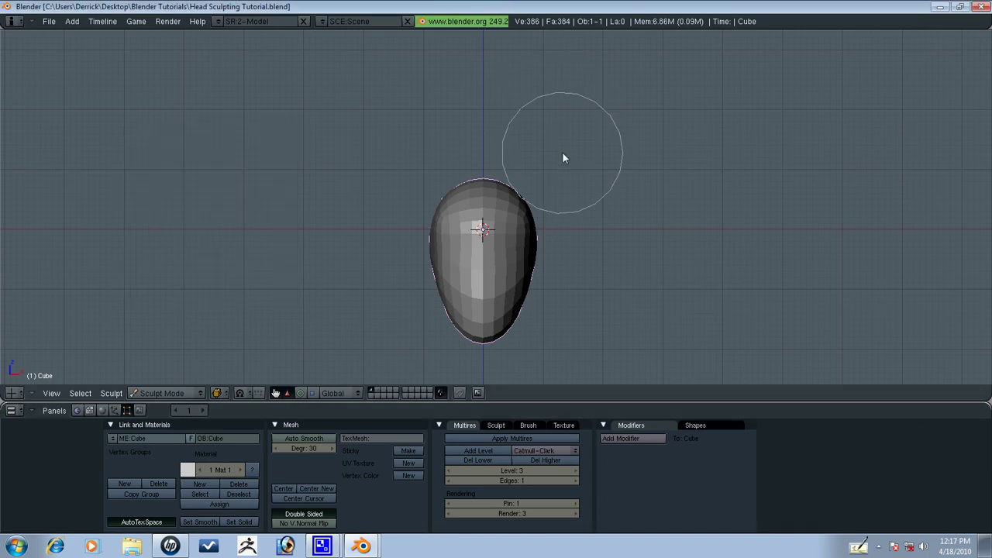